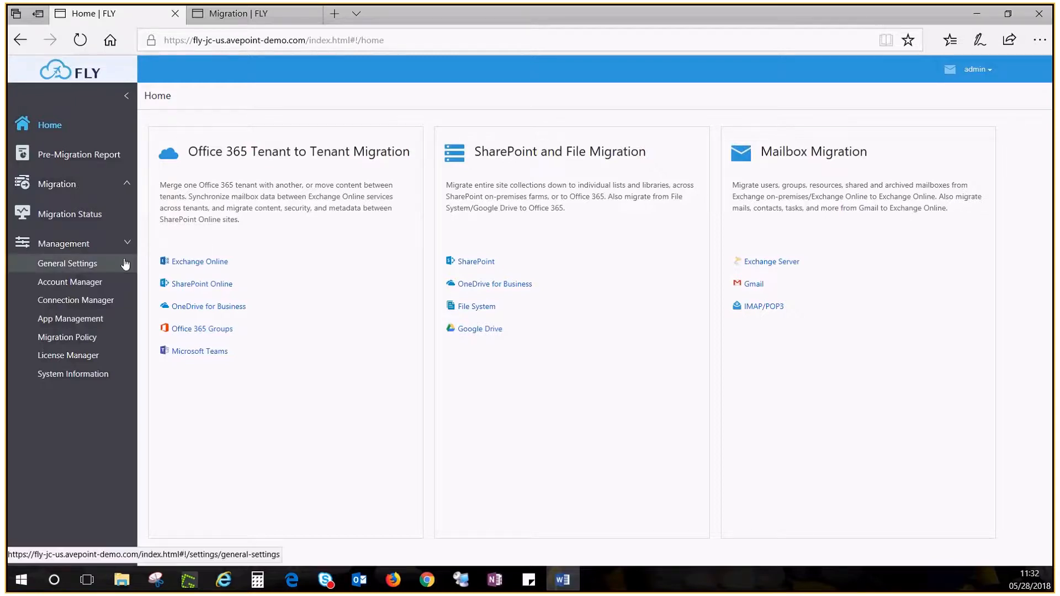
# - Open Connection Manager from the Management sidebar to list the two existing UNC path connections
pyautogui.click(78, 305)
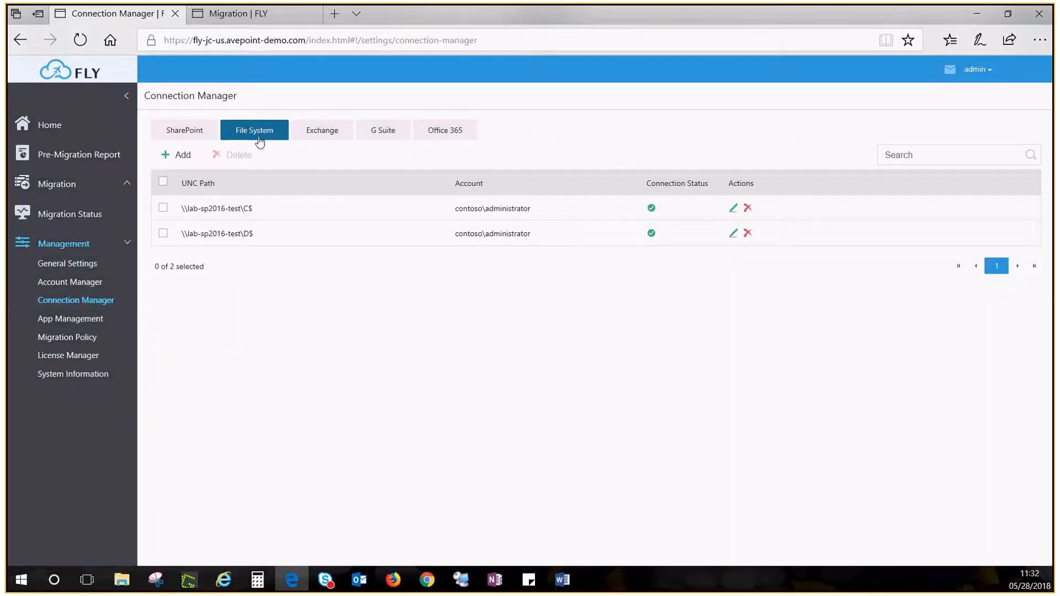
# - Add a \\LAB-SP2013-PROD\c$ file-system connection using the administrator account and its password
pyautogui.click(181, 155)
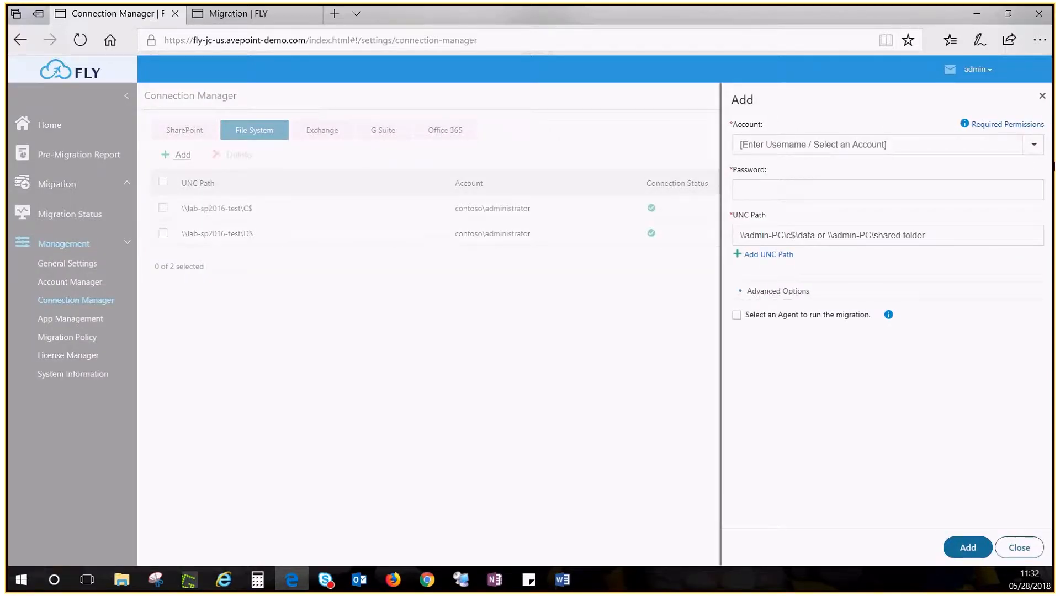
pyautogui.click(1034, 154)
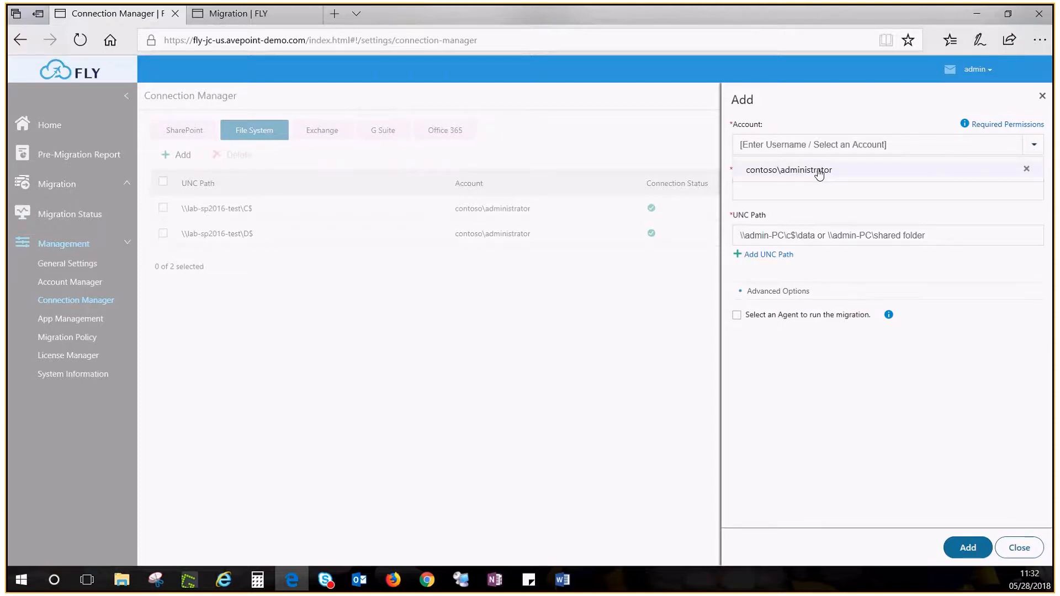
pyautogui.click(819, 170)
pyautogui.click(793, 192)
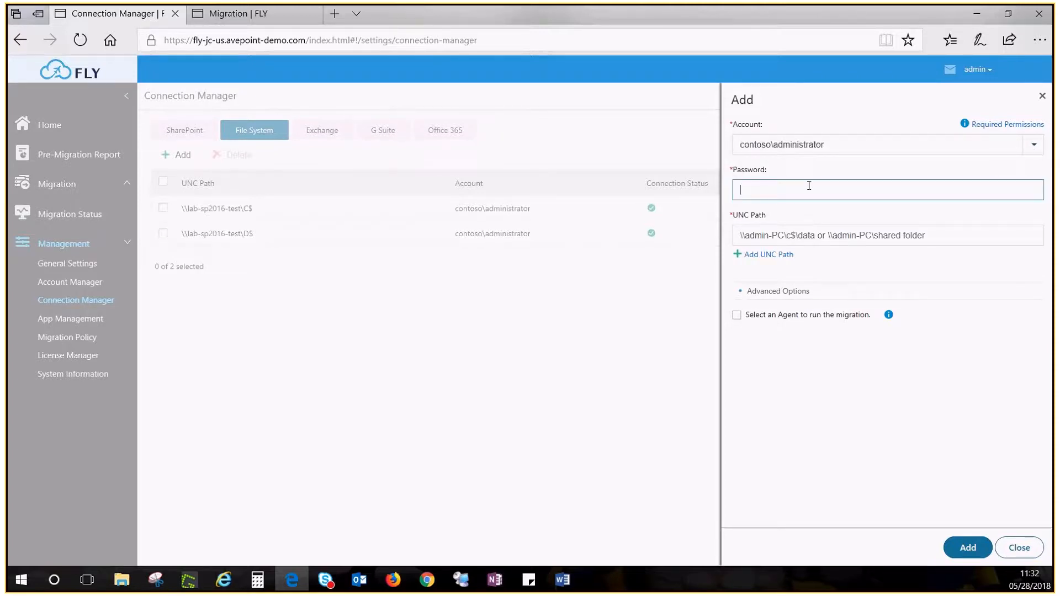
pyautogui.write('••••••••••')
pyautogui.click(829, 234)
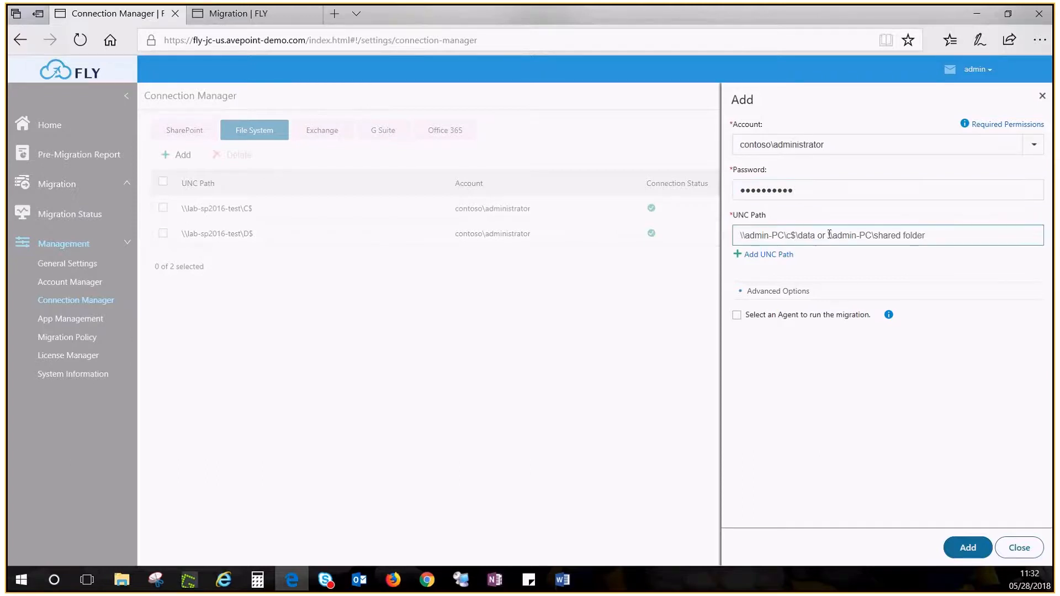
pyautogui.write('\\\\LAB-SP2013-PROD\\c$')
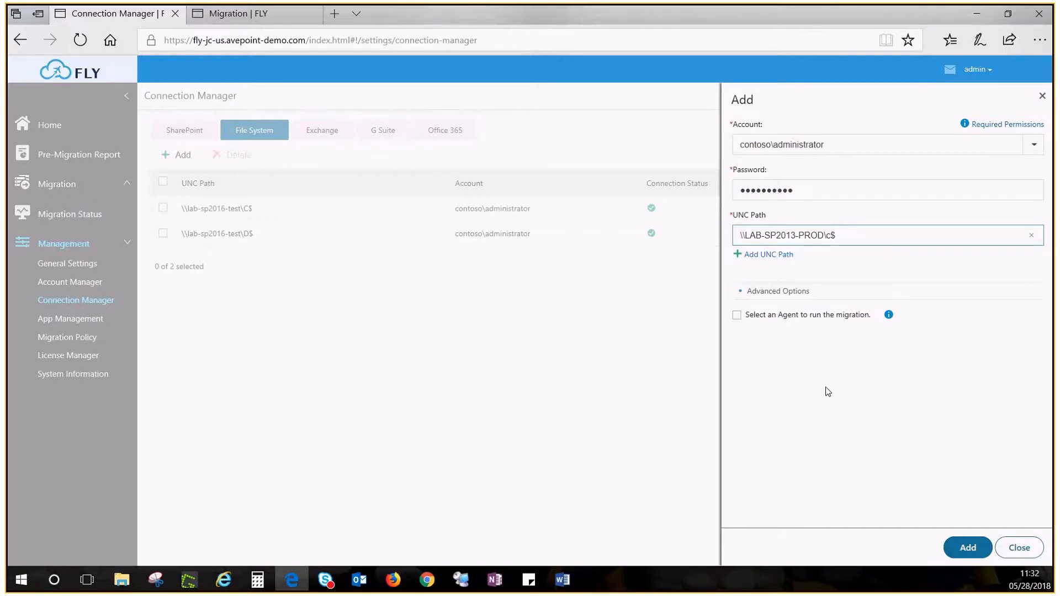
pyautogui.click(956, 541)
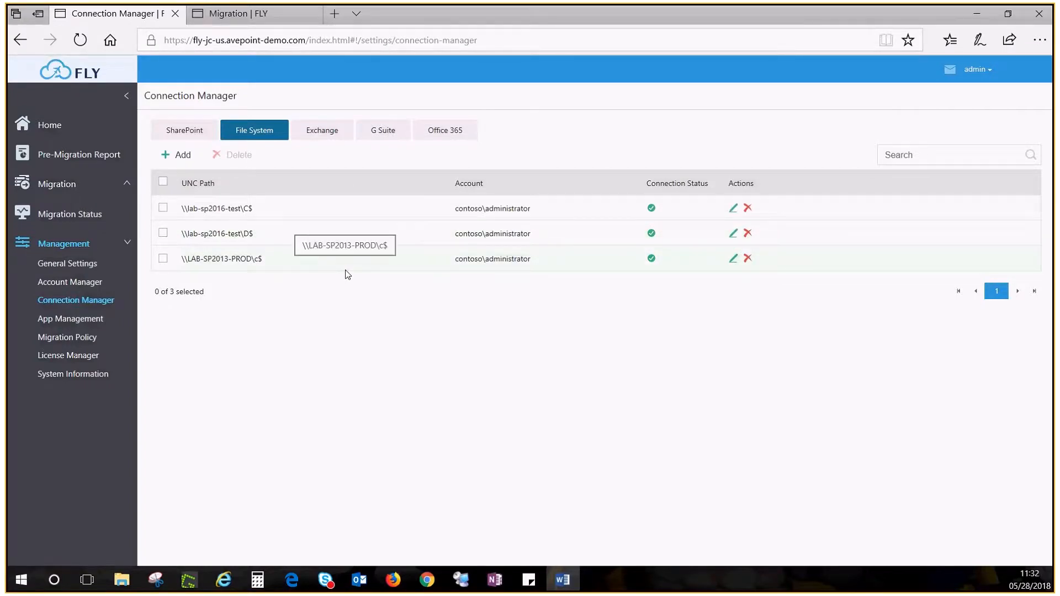
# - Start a SharePoint scan from the SharePoint tab and review the account's required permissions
pyautogui.click(180, 133)
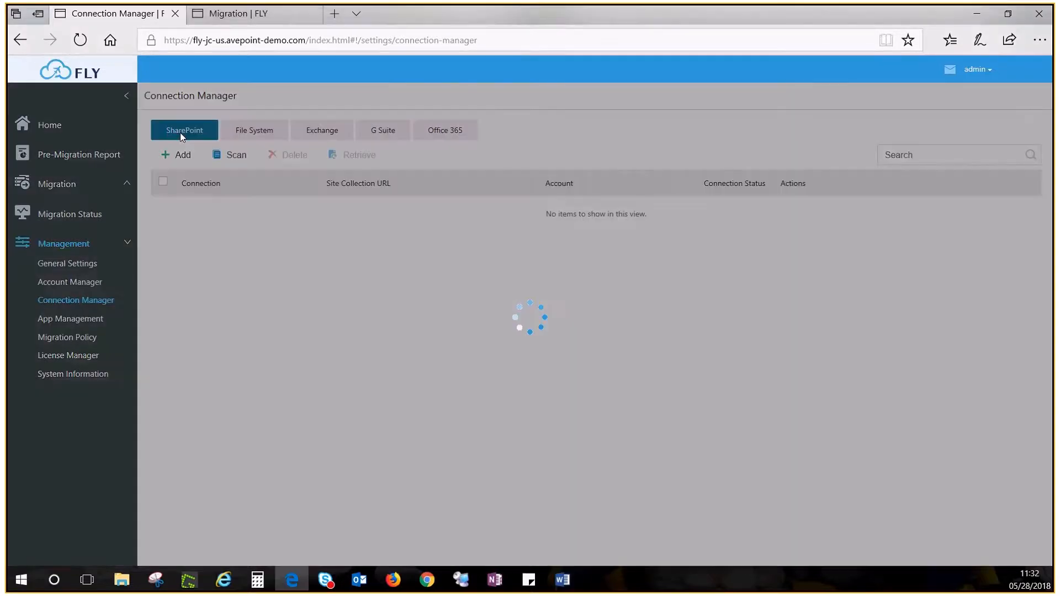
pyautogui.click(236, 155)
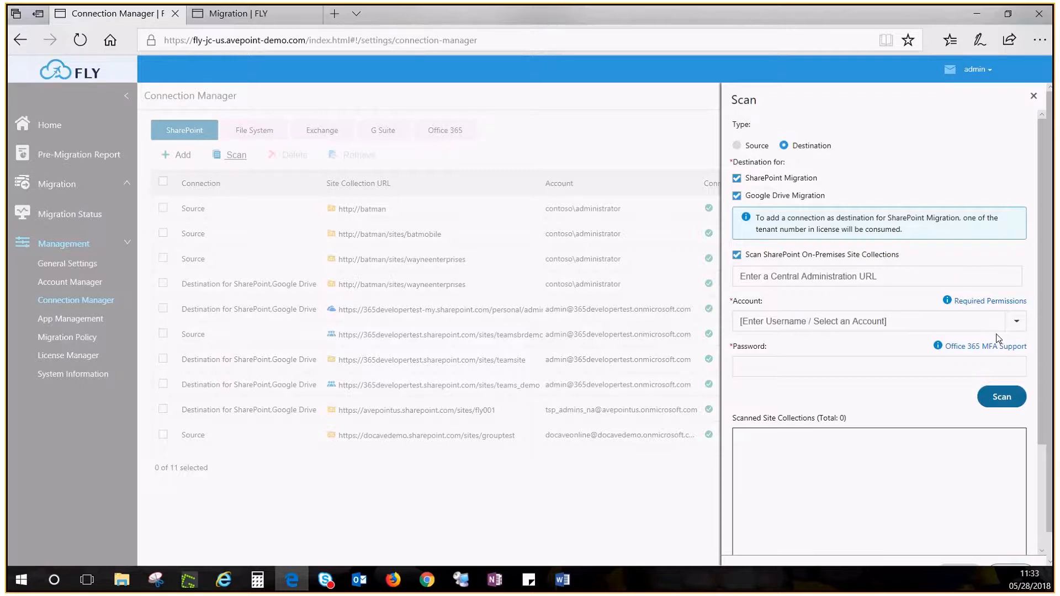
pyautogui.click(946, 301)
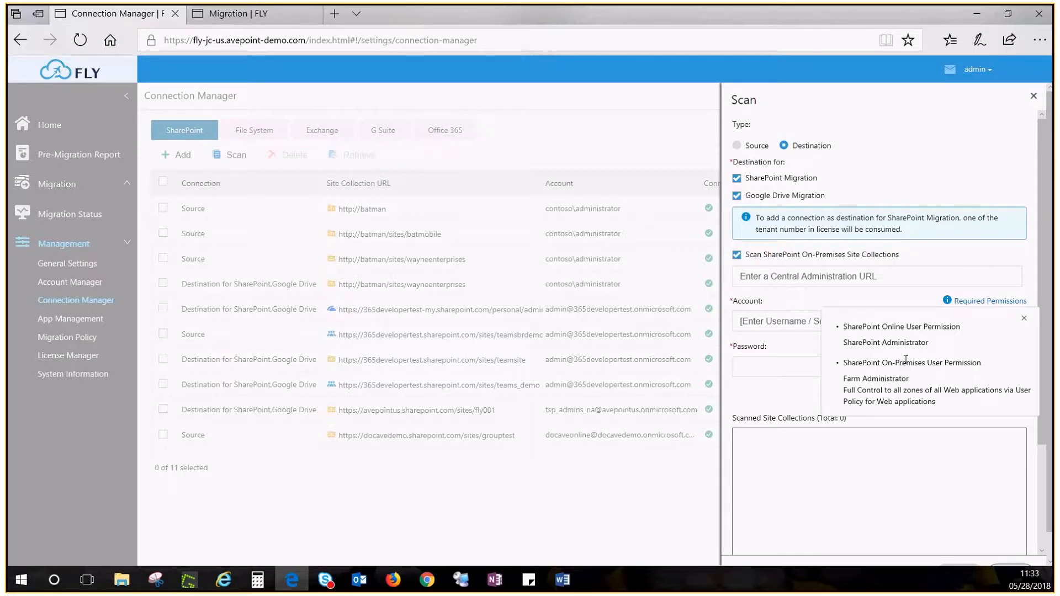
pyautogui.click(947, 302)
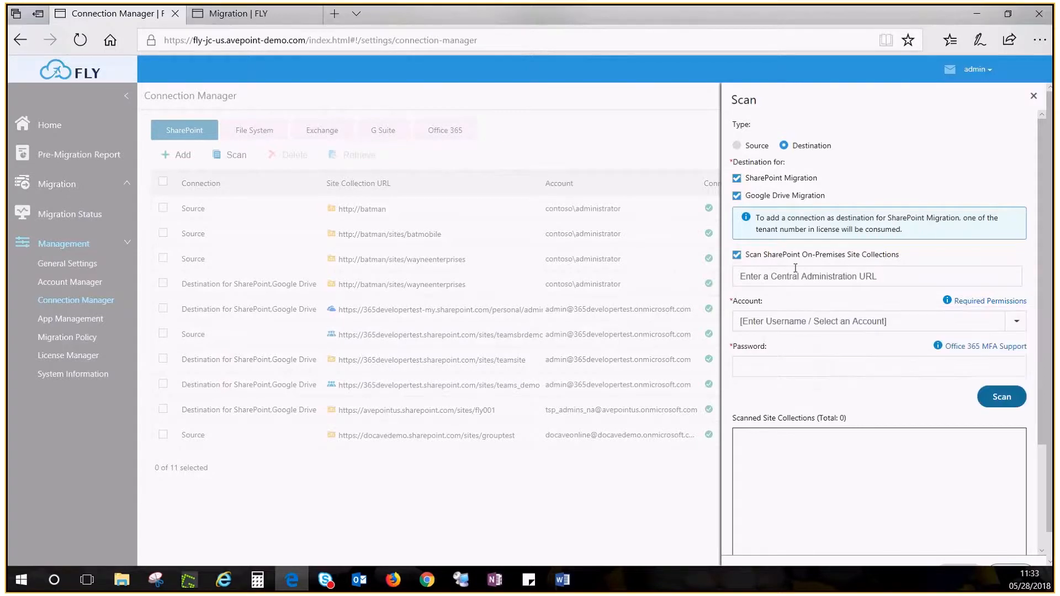
# - Exclude on-premises site collections and enter the SharePoint Online tenant account and its password
pyautogui.click(738, 256)
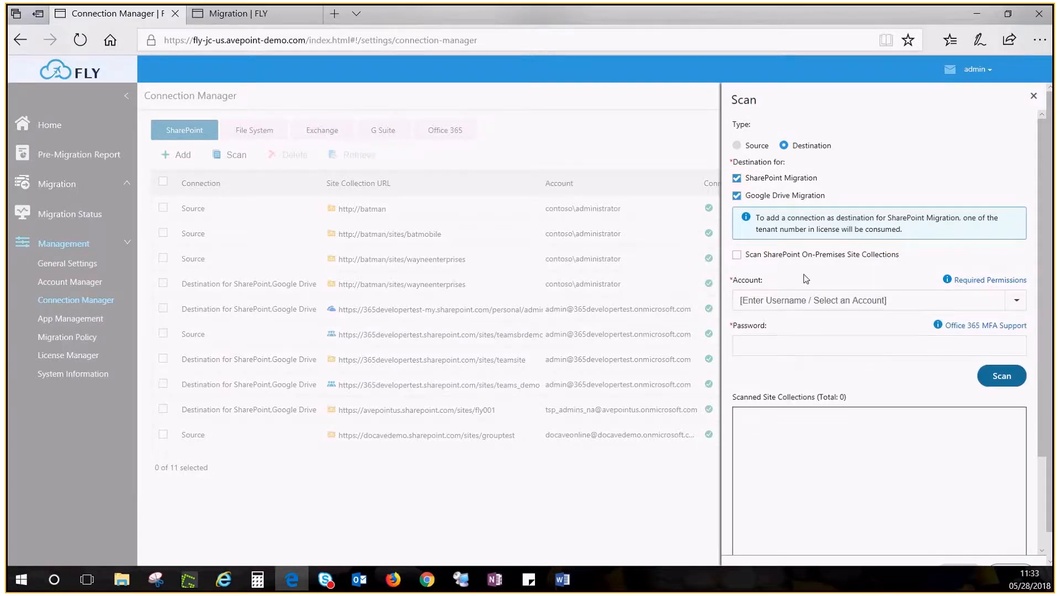
pyautogui.click(1016, 301)
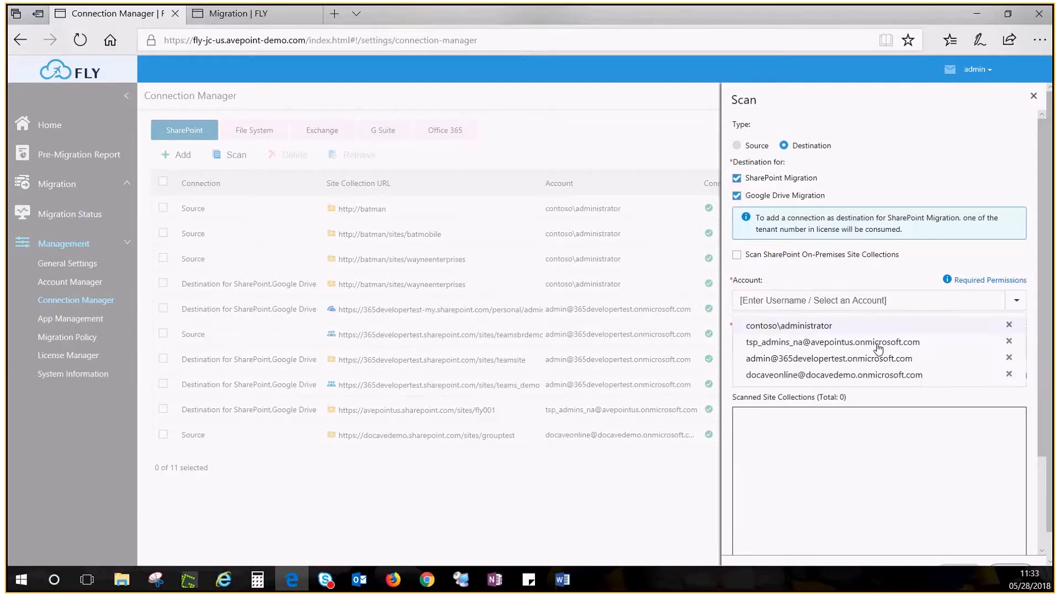
pyautogui.click(831, 375)
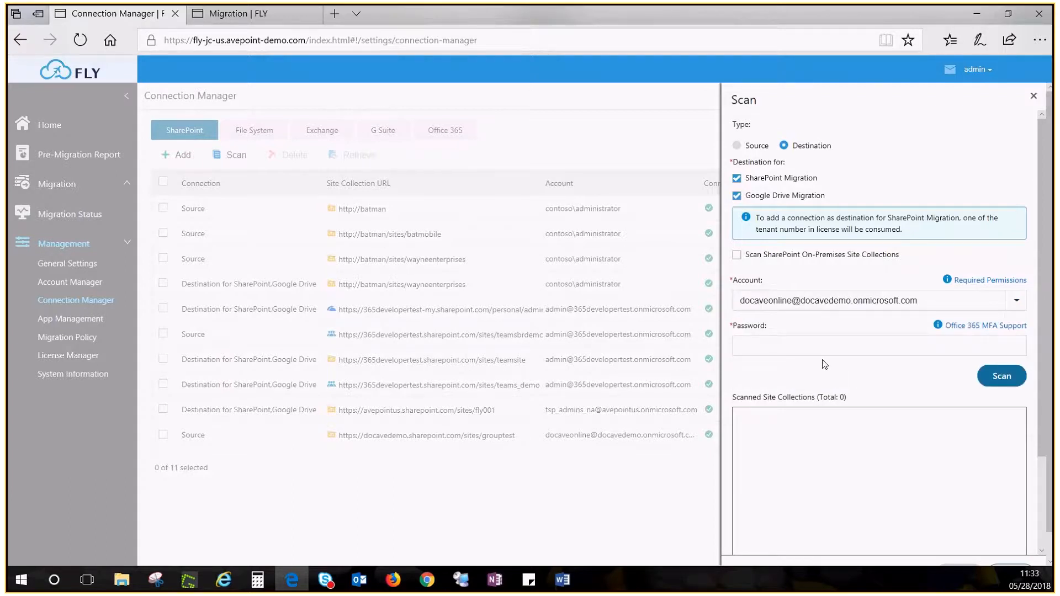
pyautogui.click(801, 348)
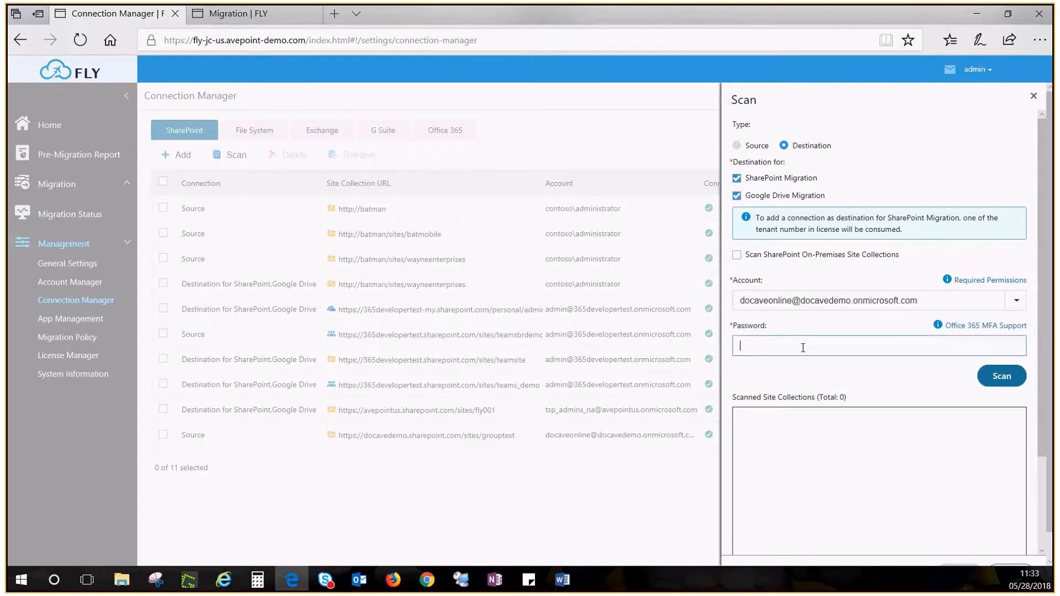
pyautogui.write('•••••••••')
pyautogui.click(1002, 378)
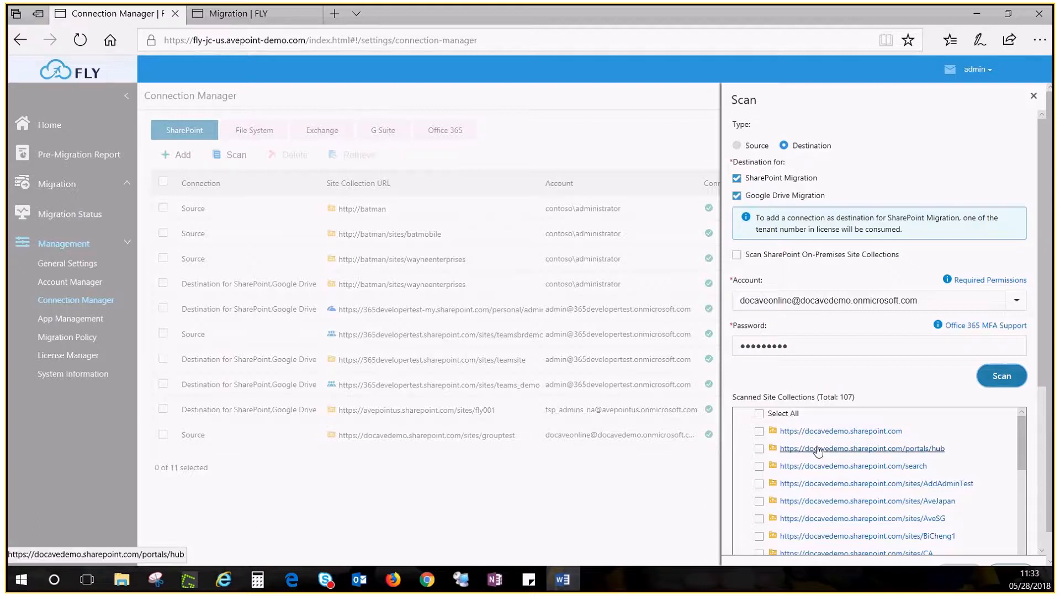
pyautogui.click(759, 431)
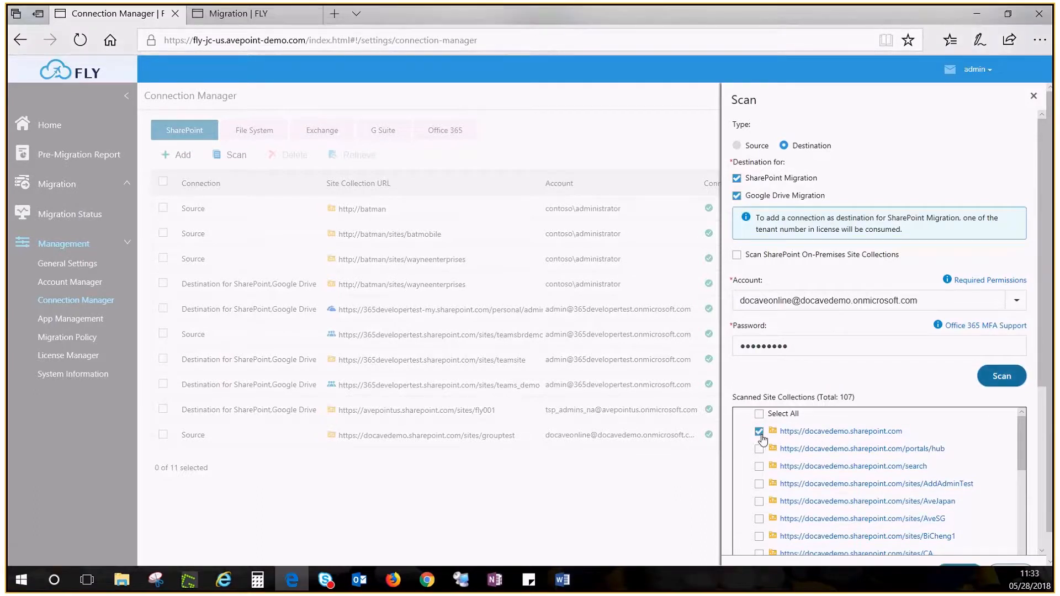
pyautogui.scroll(-3, 767, 480)
pyautogui.scroll(-1, 767, 490)
pyautogui.click(759, 462)
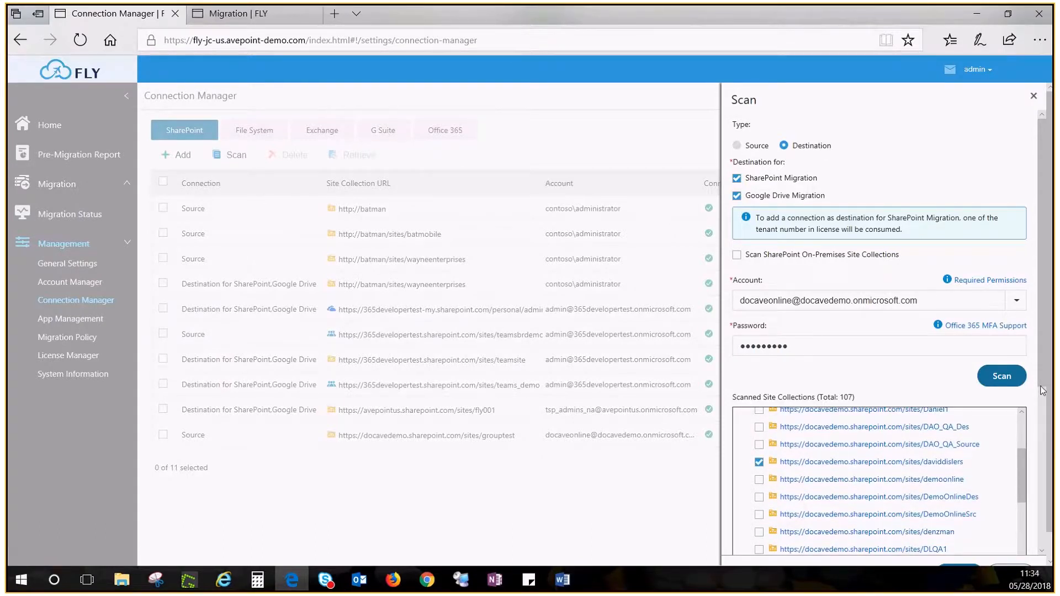
pyautogui.moveTo(1041, 385); pyautogui.dragTo(1054, 549)
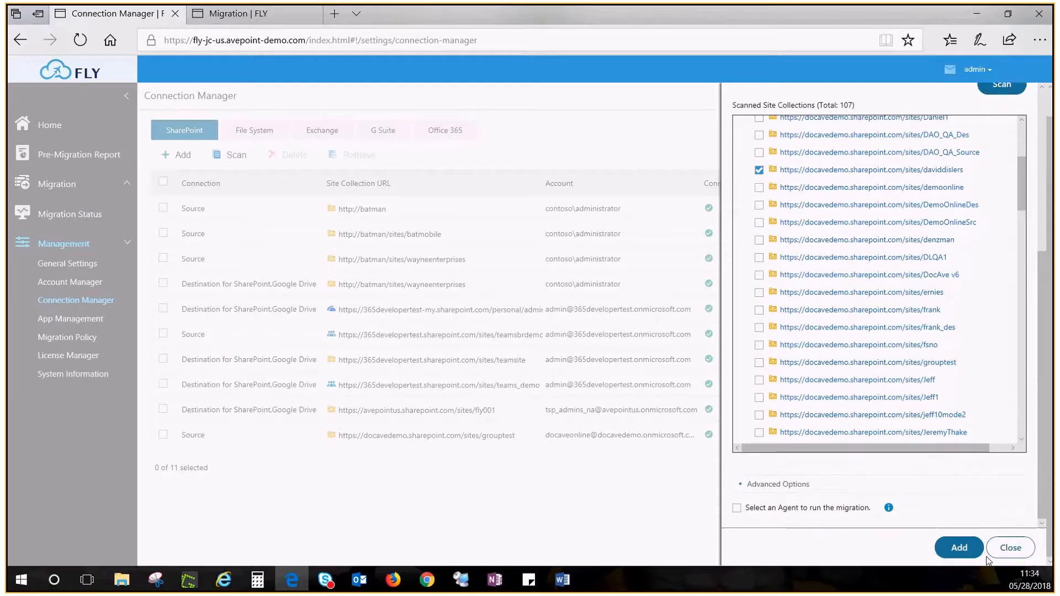
pyautogui.click(958, 548)
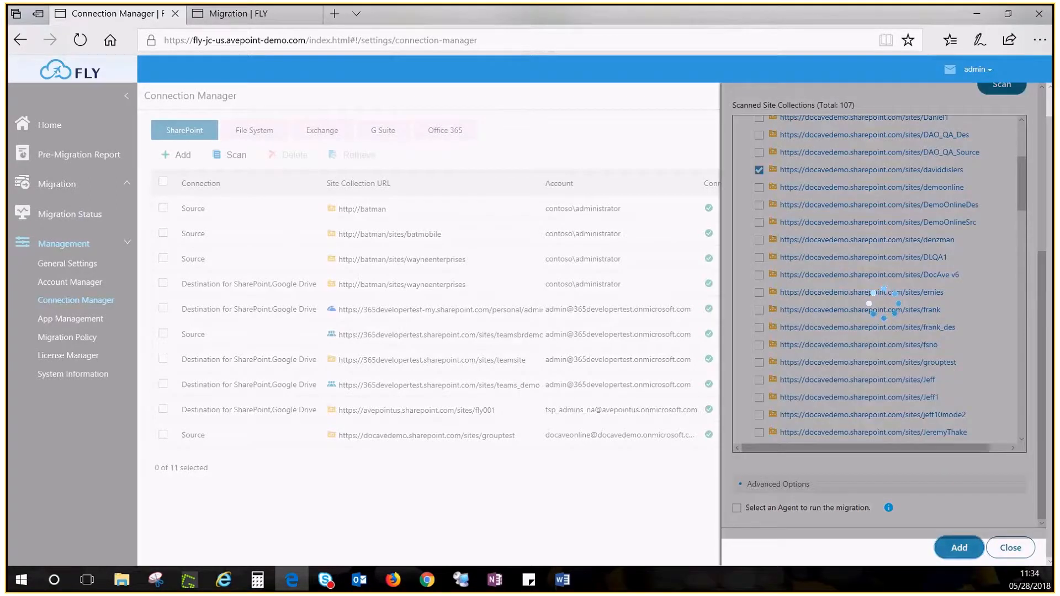
pyautogui.hotkey('alt', 'Tab')
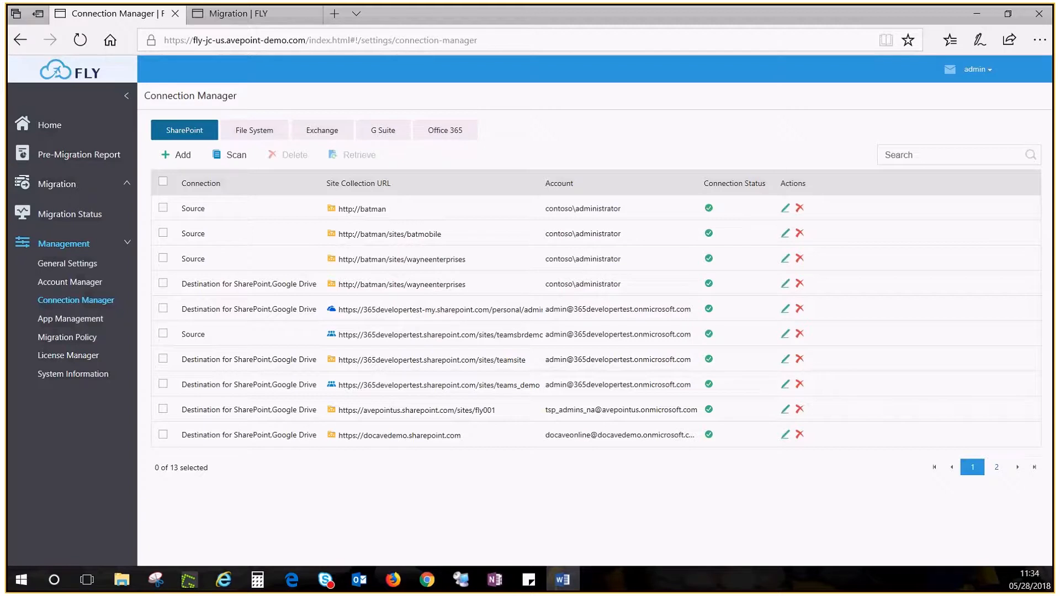
pyautogui.click(81, 156)
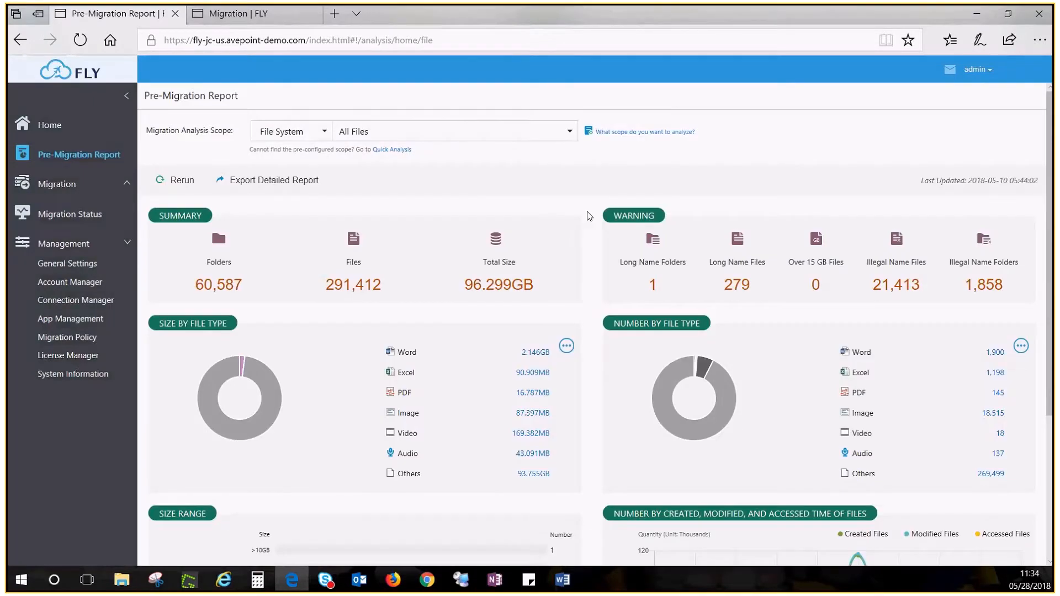
pyautogui.moveTo(650, 134)
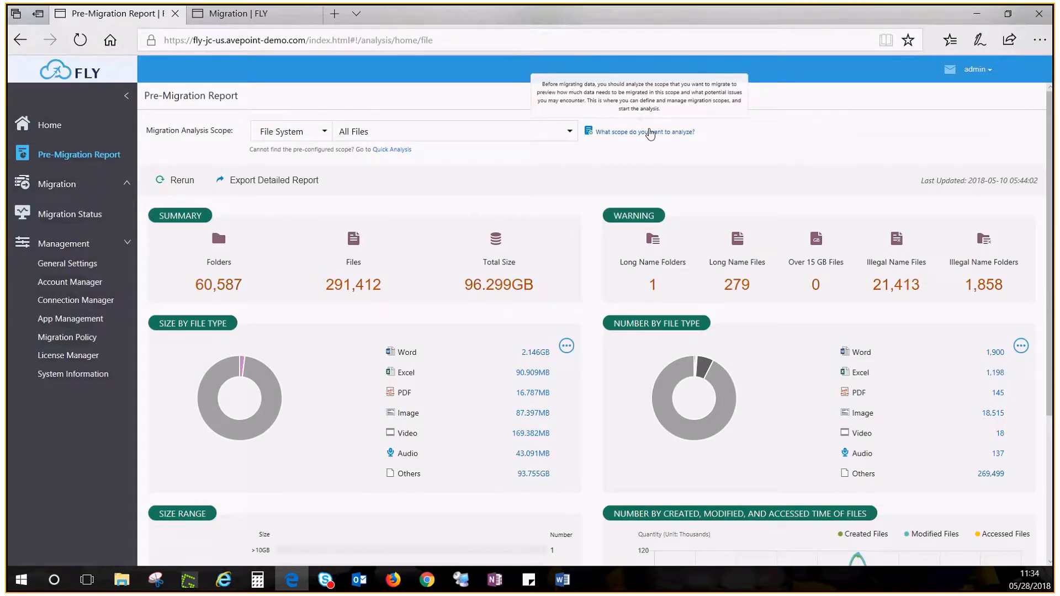
pyautogui.click(650, 133)
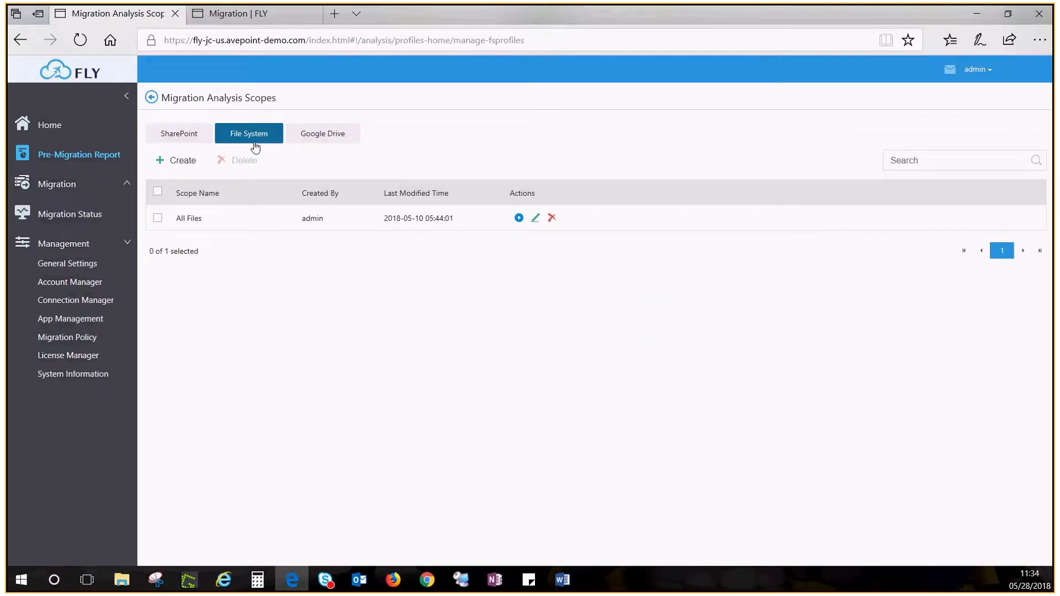
pyautogui.click(183, 160)
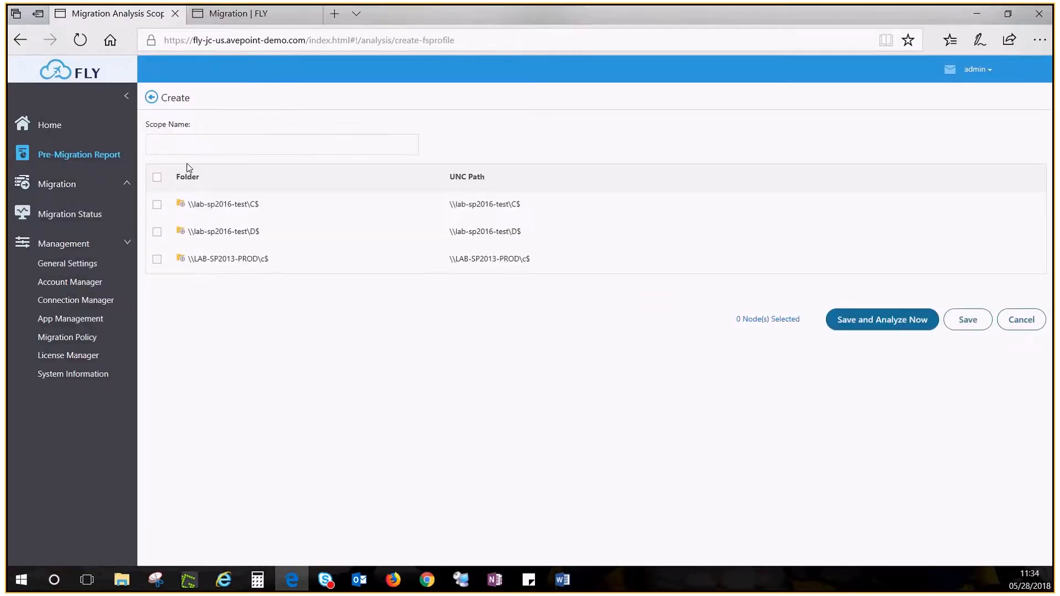
pyautogui.click(208, 143)
pyautogui.write('12345')
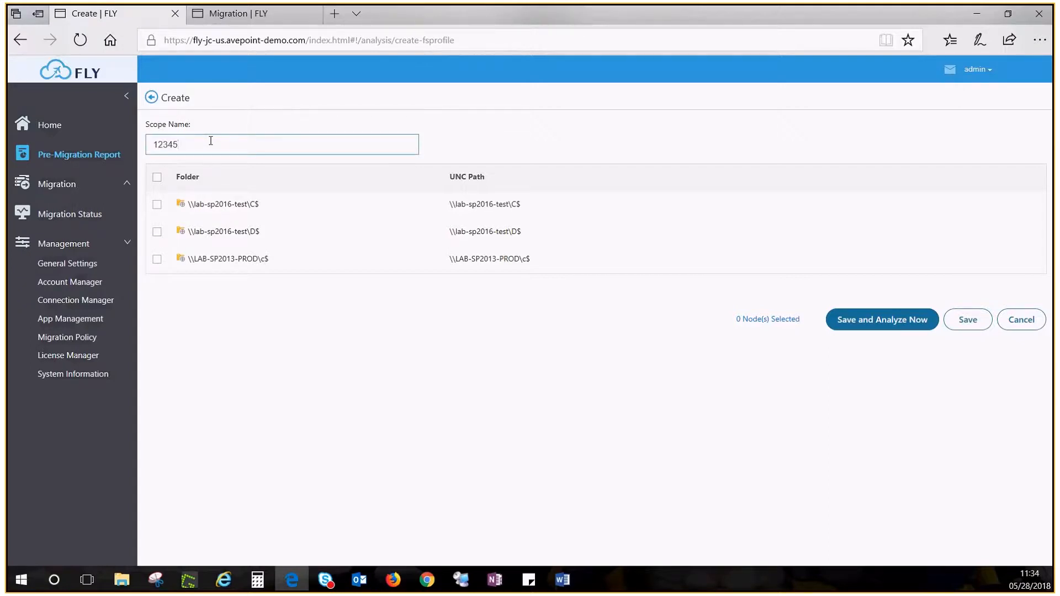
pyautogui.click(157, 204)
pyautogui.click(157, 232)
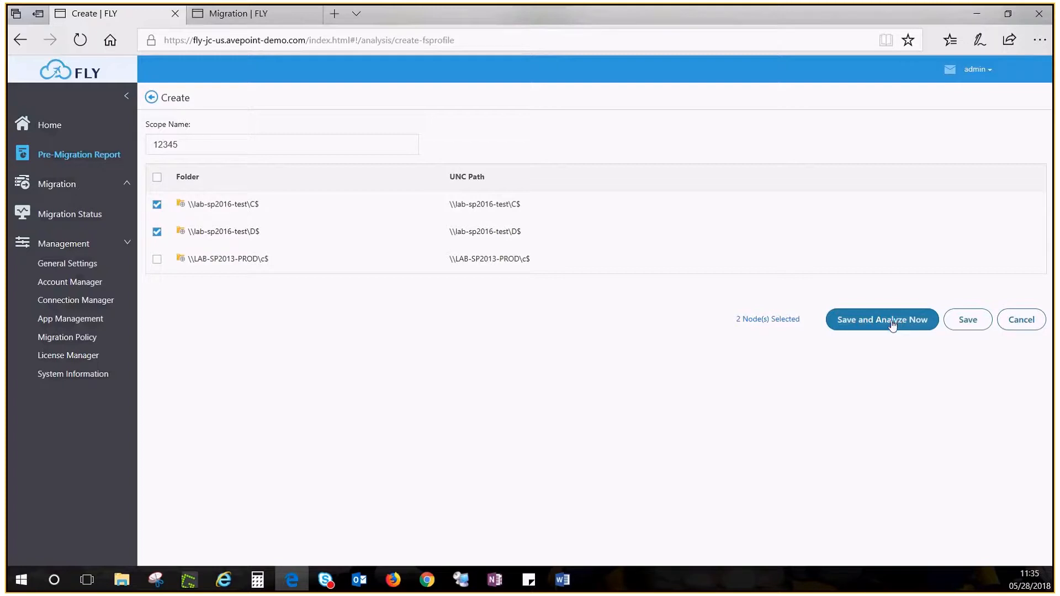
pyautogui.click(60, 159)
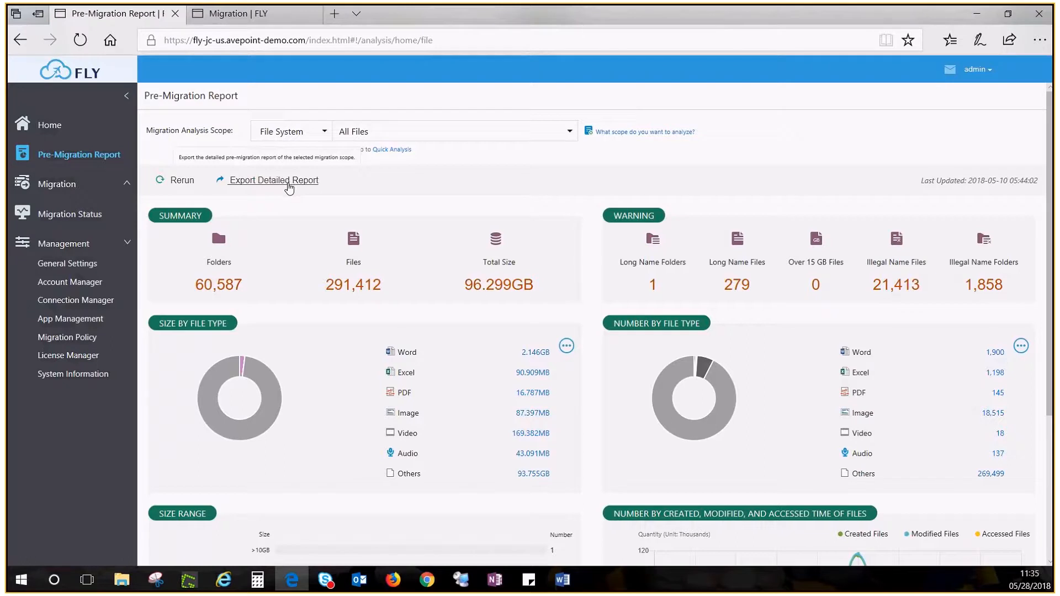
pyautogui.hotkey('alt', 'Tab')
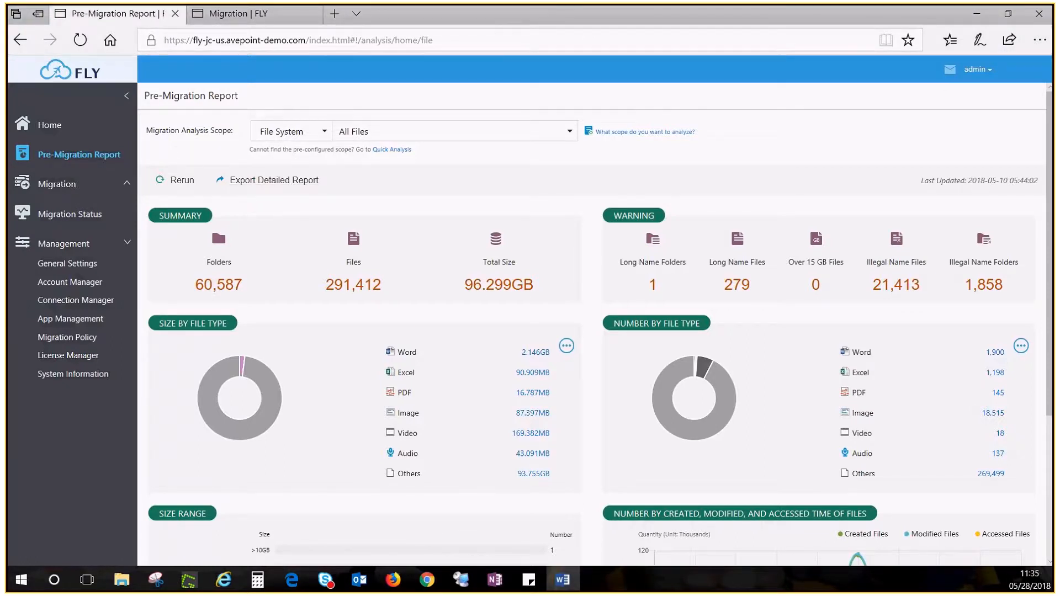
# - Open SharePoint Migration and browse the source to the \\lab-sp2016-test\D$\Data\Data\Files folder
pyautogui.click(61, 186)
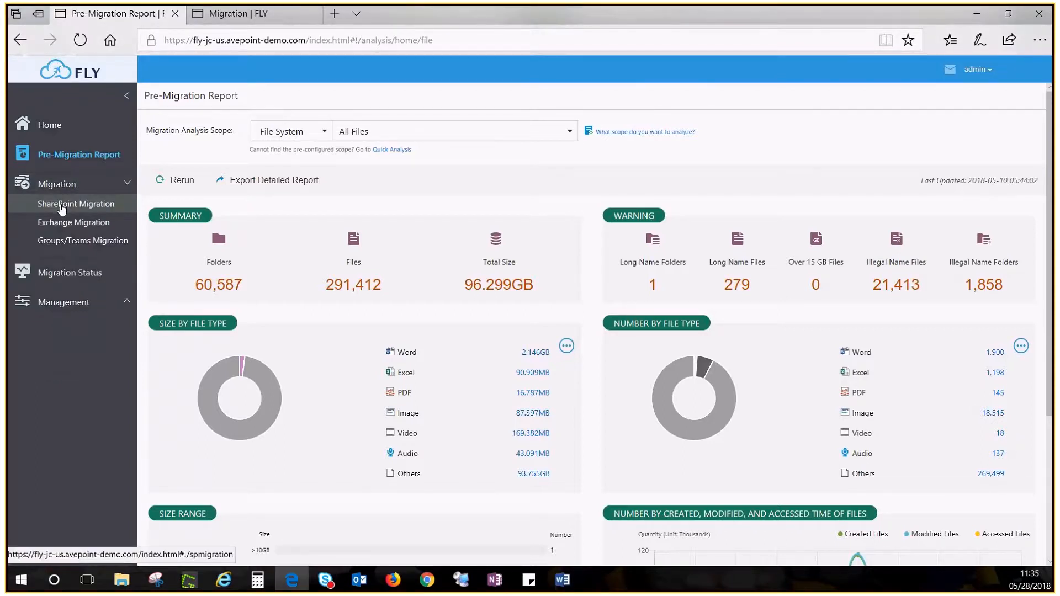
pyautogui.click(61, 206)
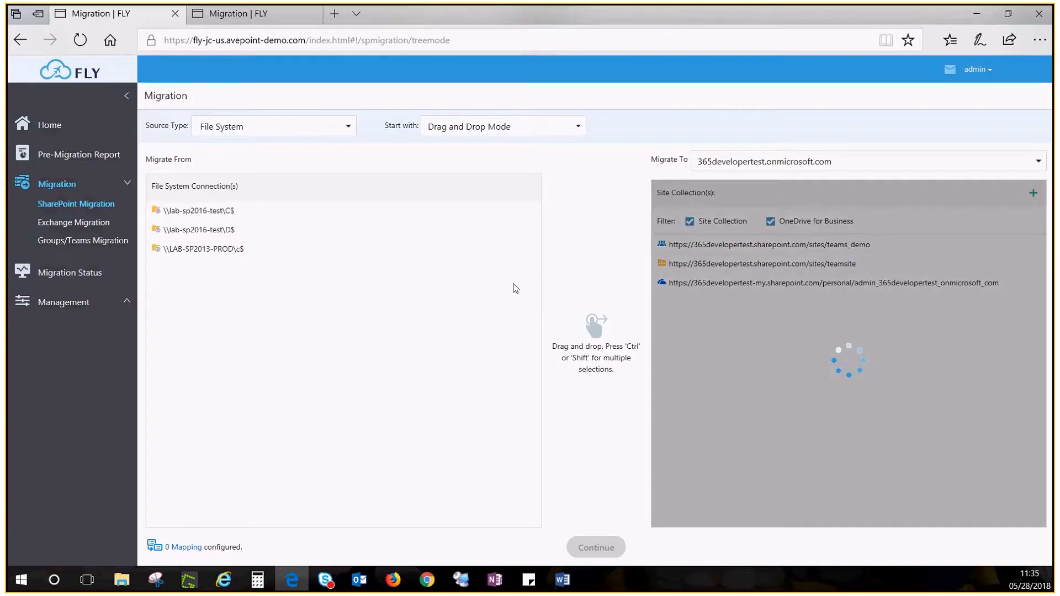
pyautogui.click(212, 233)
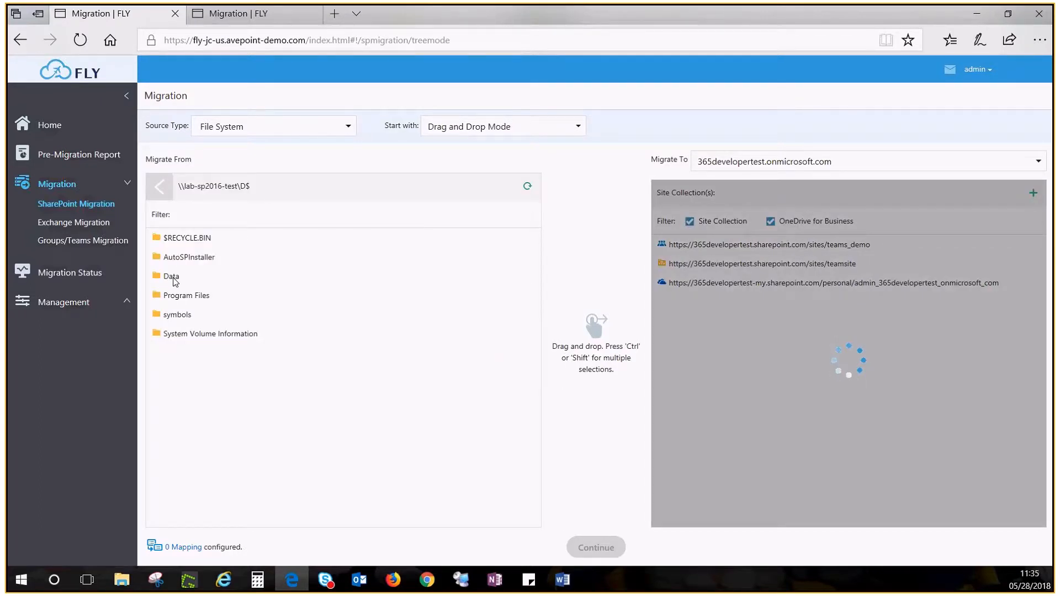
pyautogui.click(173, 278)
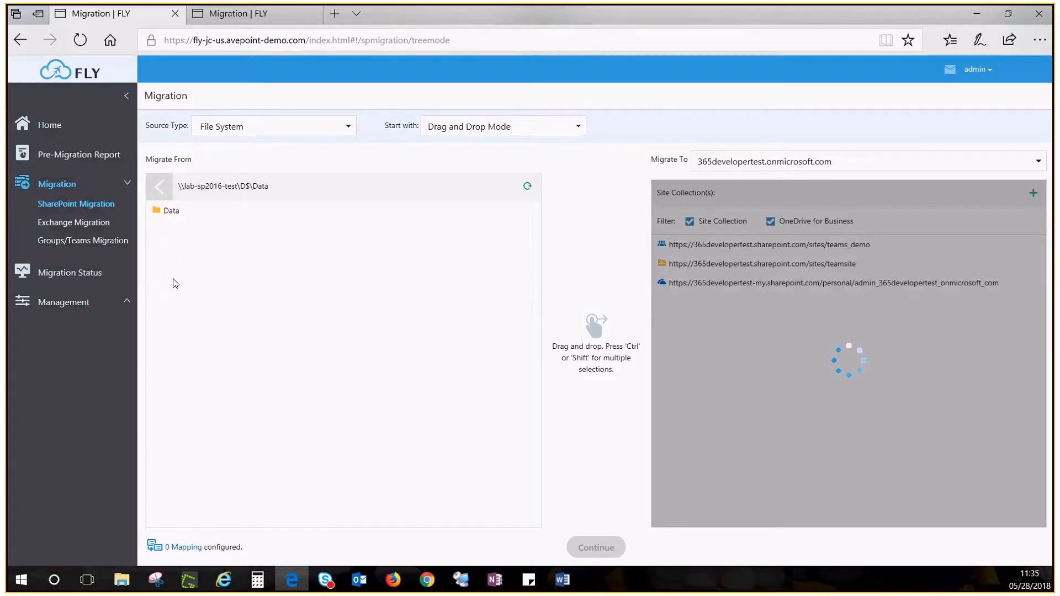
pyautogui.click(171, 215)
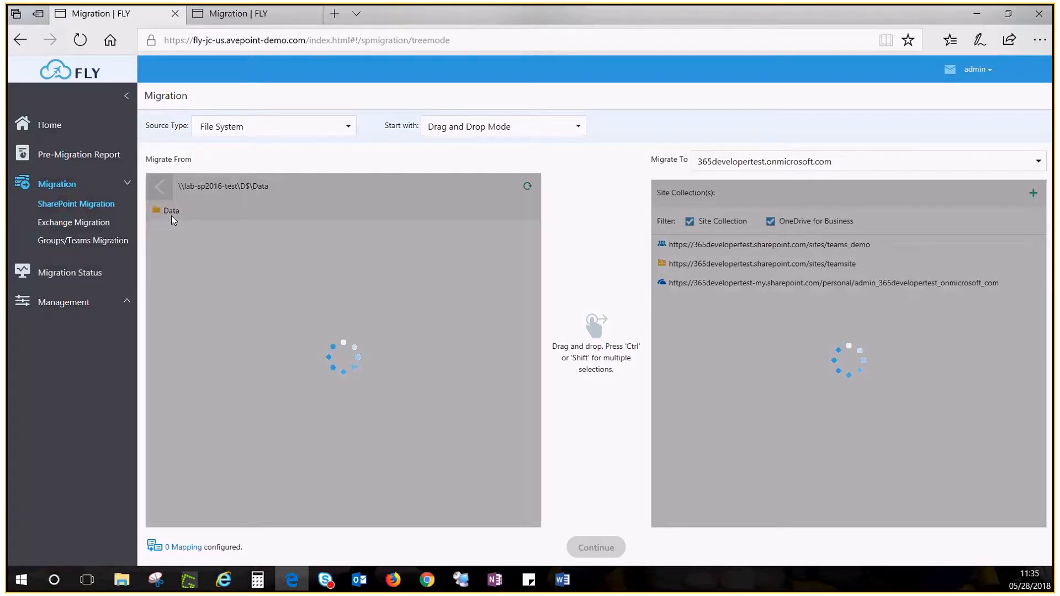
pyautogui.click(167, 230)
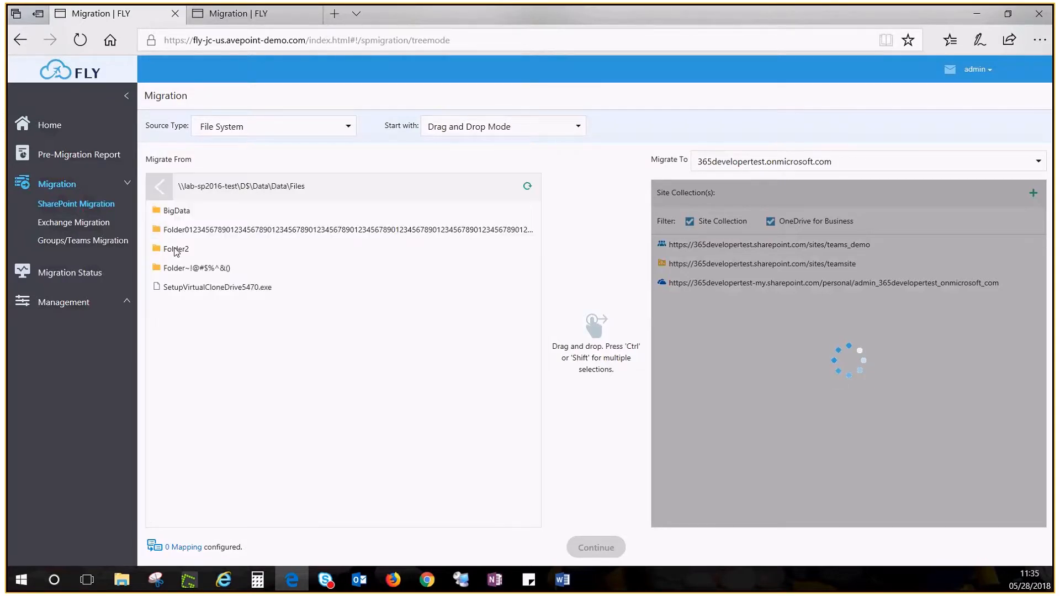
pyautogui.click(174, 249)
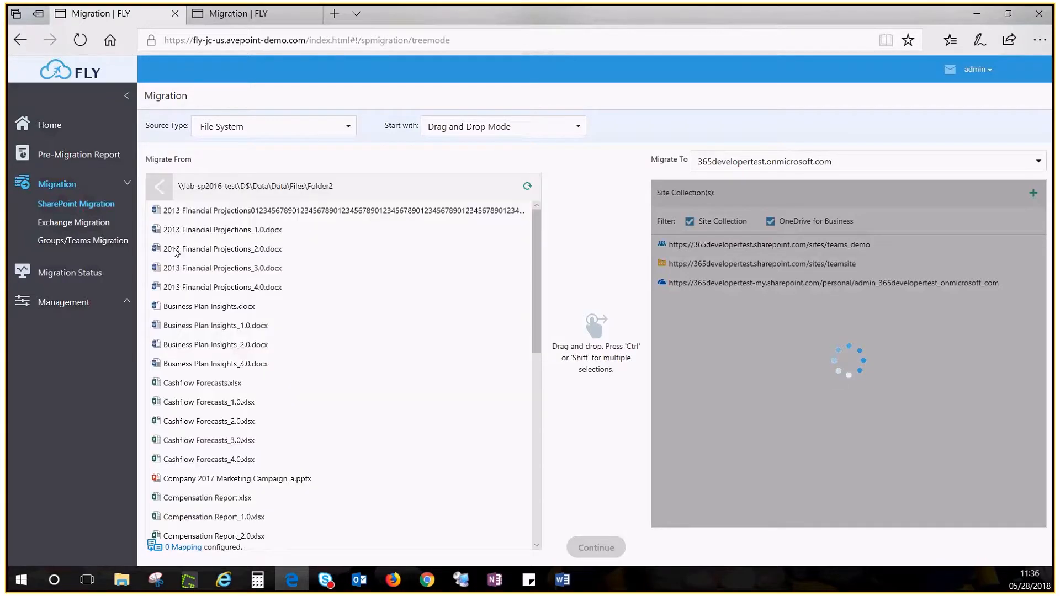
pyautogui.click(159, 188)
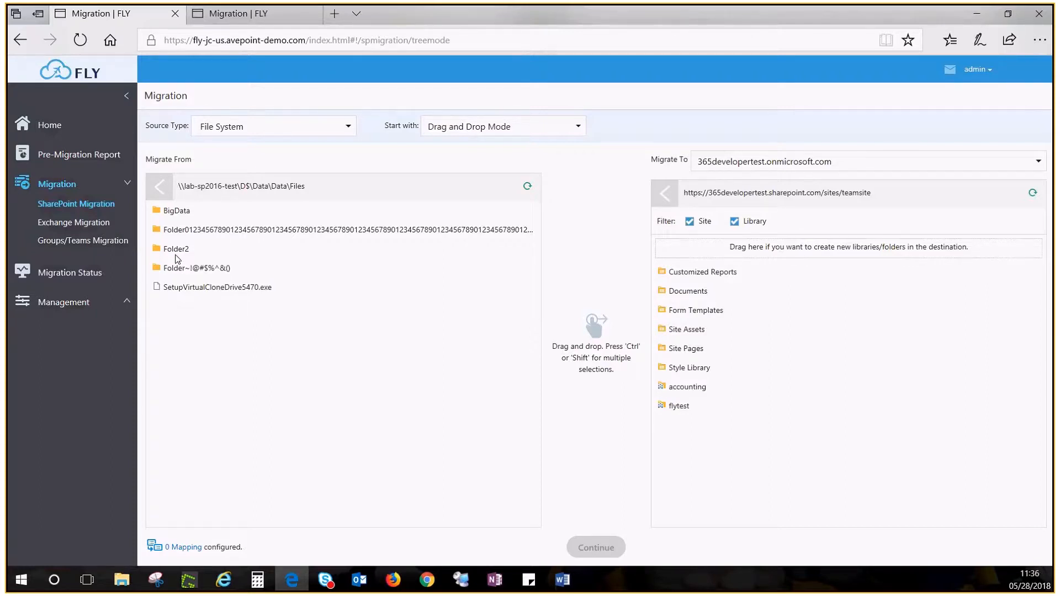
# - Map Folder2 to Documents and Folder~!@#$%^&() and BigData to teamsite, then switch to the second Migration tab
pyautogui.moveTo(178, 258); pyautogui.dragTo(706, 299)
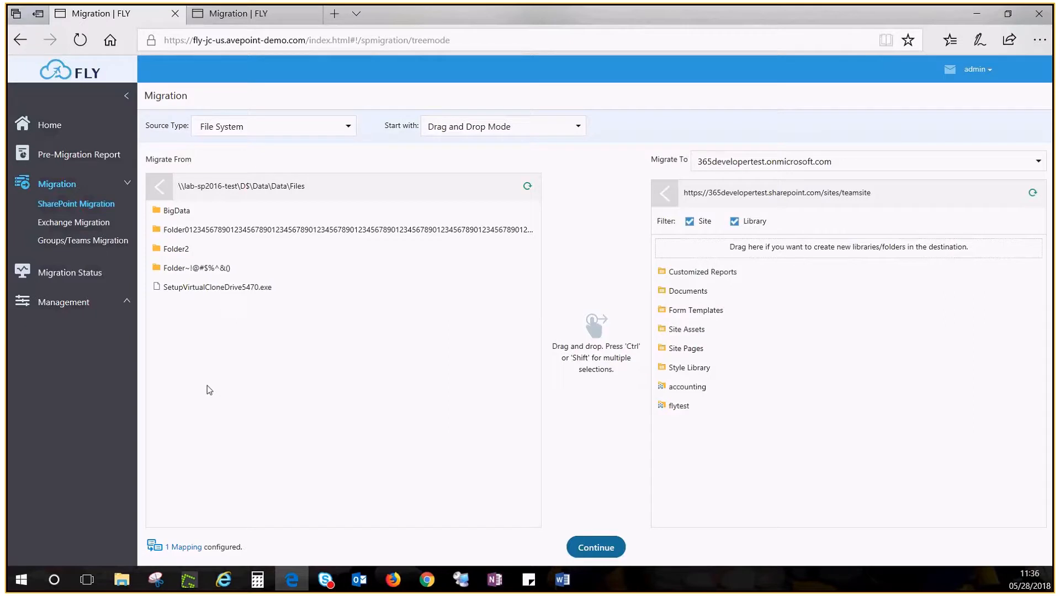
pyautogui.moveTo(180, 268); pyautogui.dragTo(799, 249)
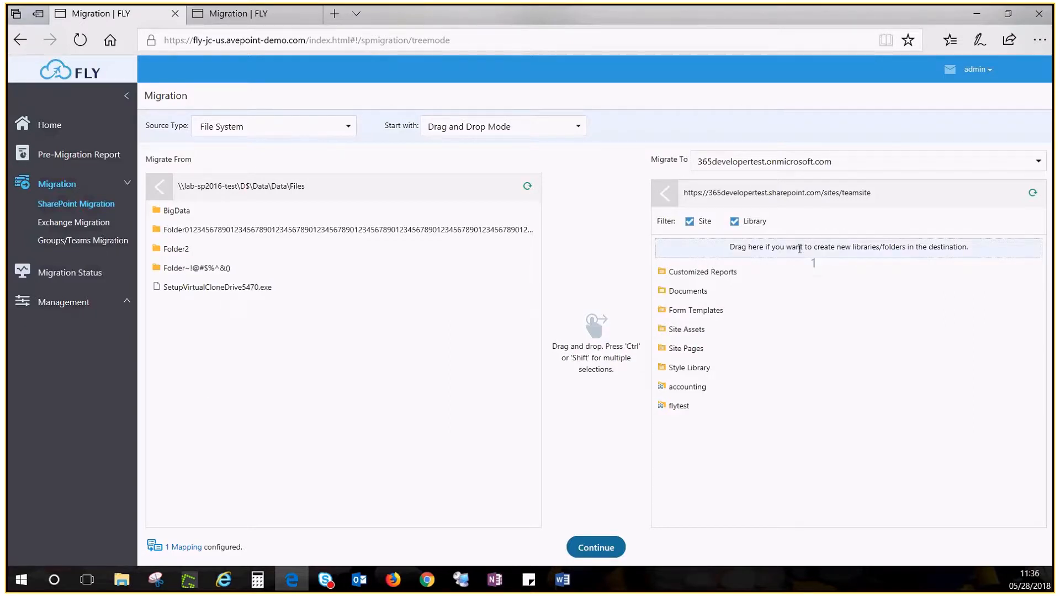
pyautogui.moveTo(799, 249); pyautogui.dragTo(800, 249)
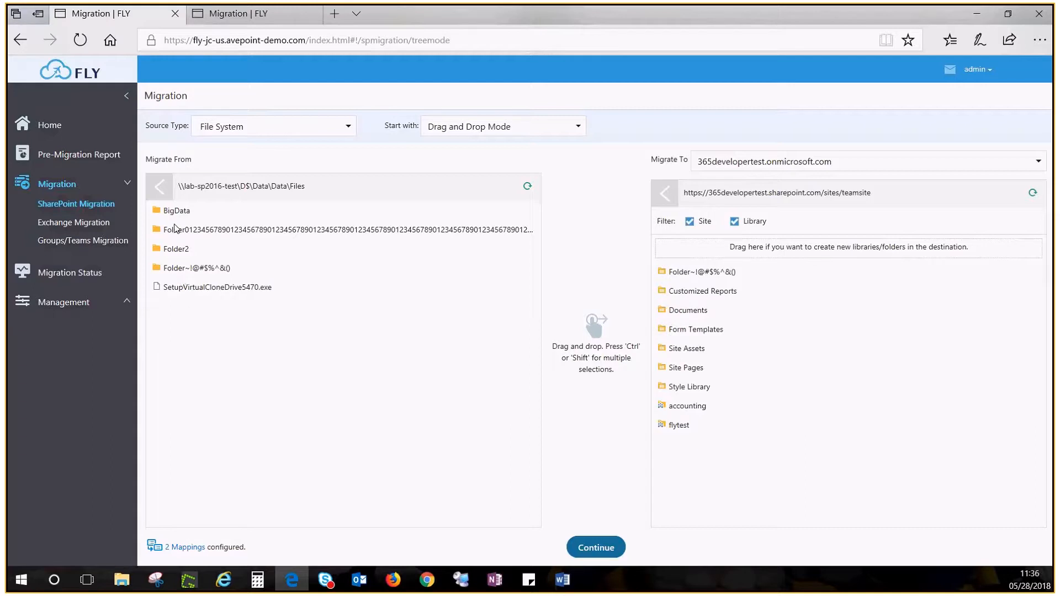
pyautogui.moveTo(176, 210); pyautogui.dragTo(719, 342)
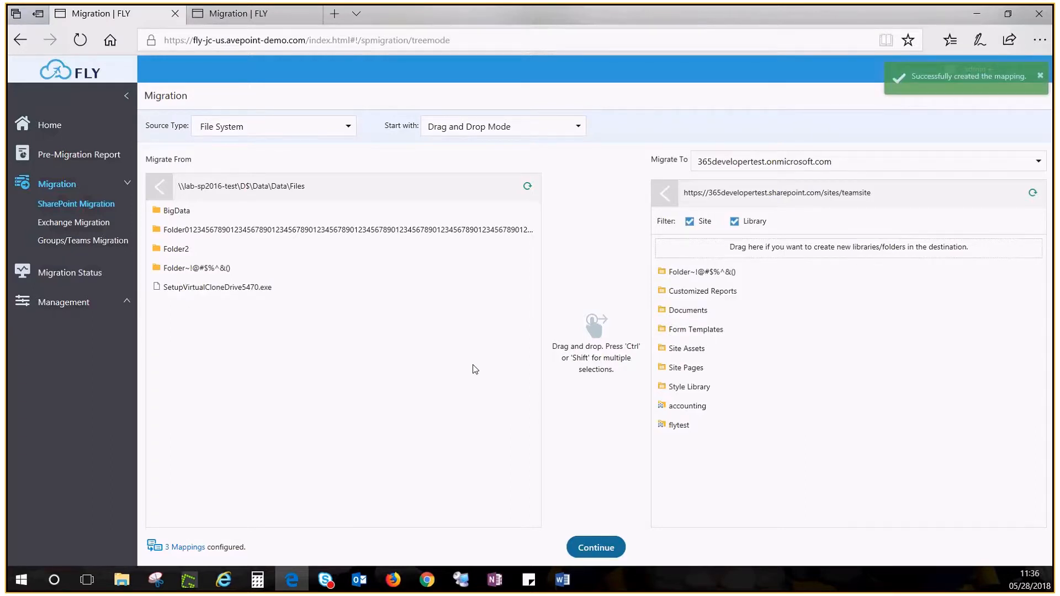
pyautogui.hotkey('alt', 'Tab')
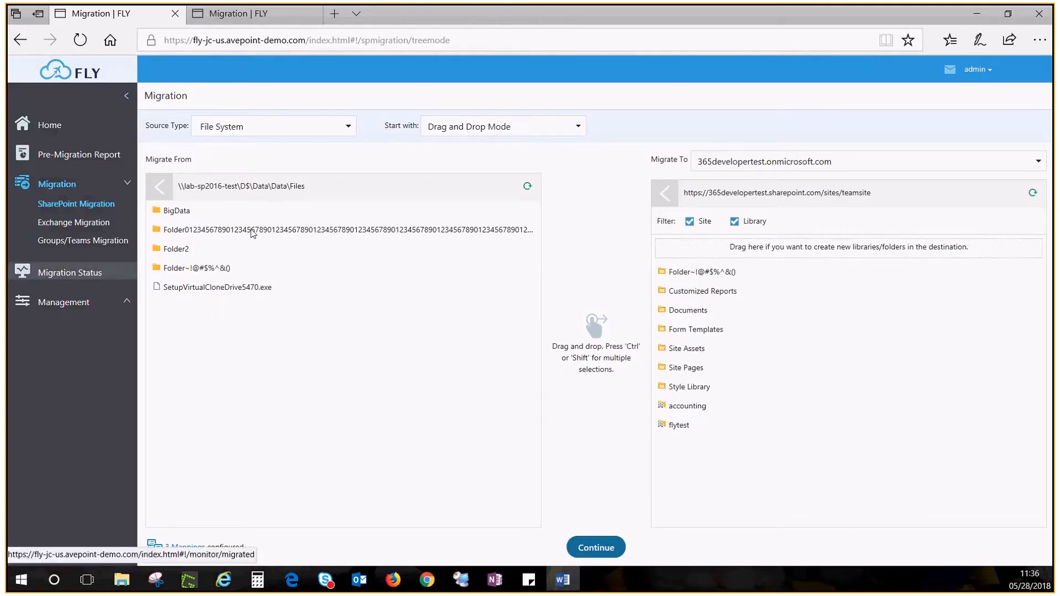
pyautogui.click(239, 21)
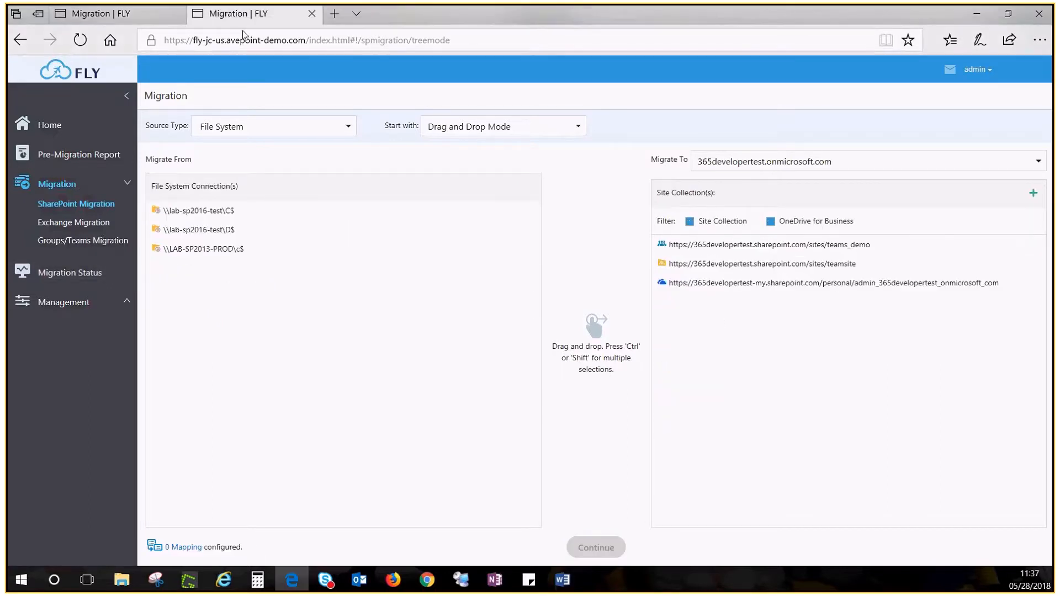
# - Import a mapping from fs.csv in Import Mode, then return to the first Migration tab
pyautogui.click(534, 131)
pyautogui.click(467, 168)
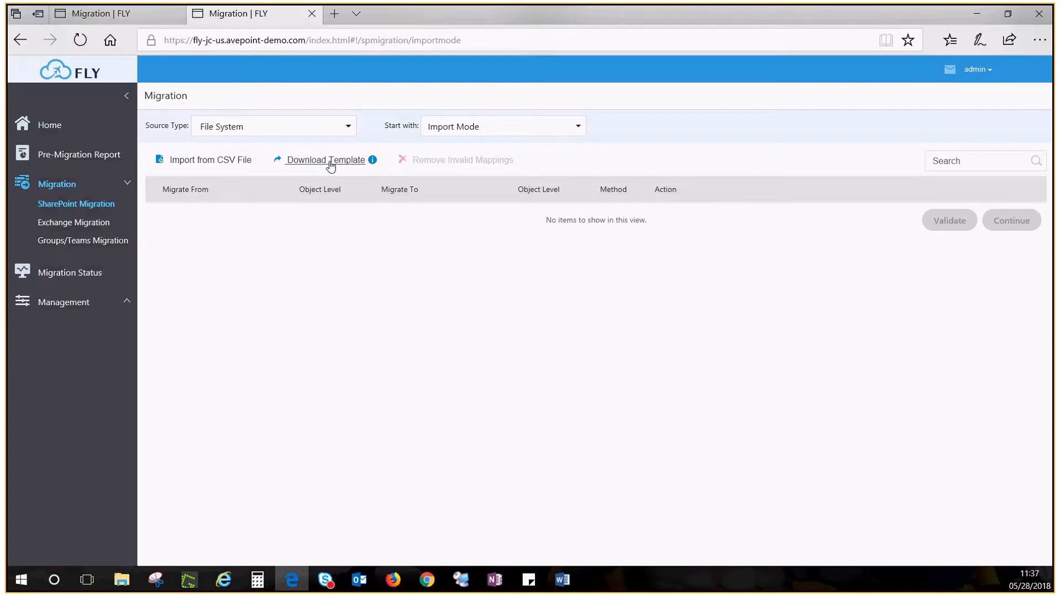
pyautogui.moveTo(373, 160)
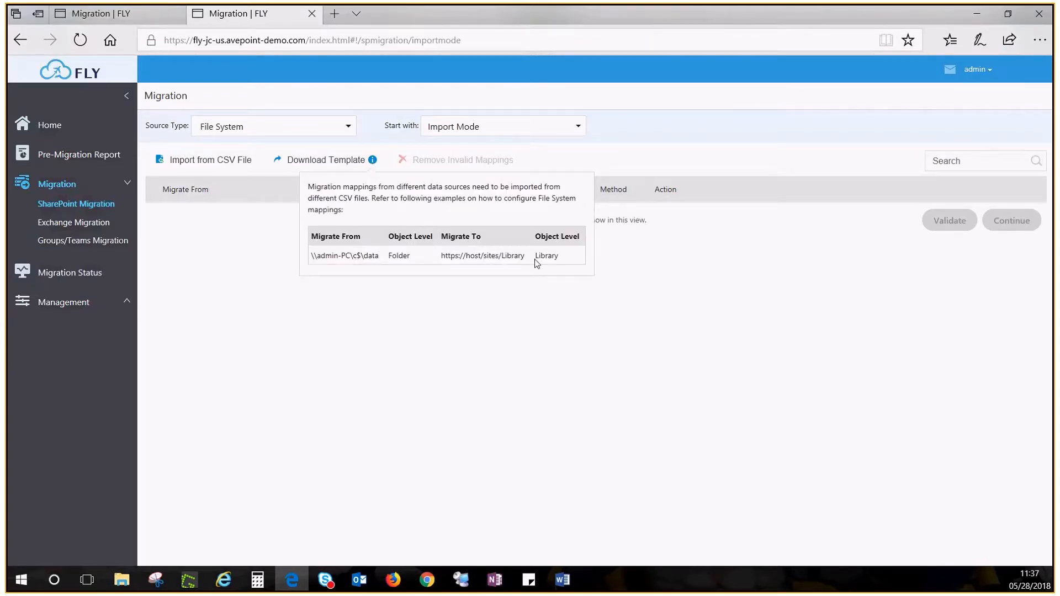
pyautogui.click(191, 162)
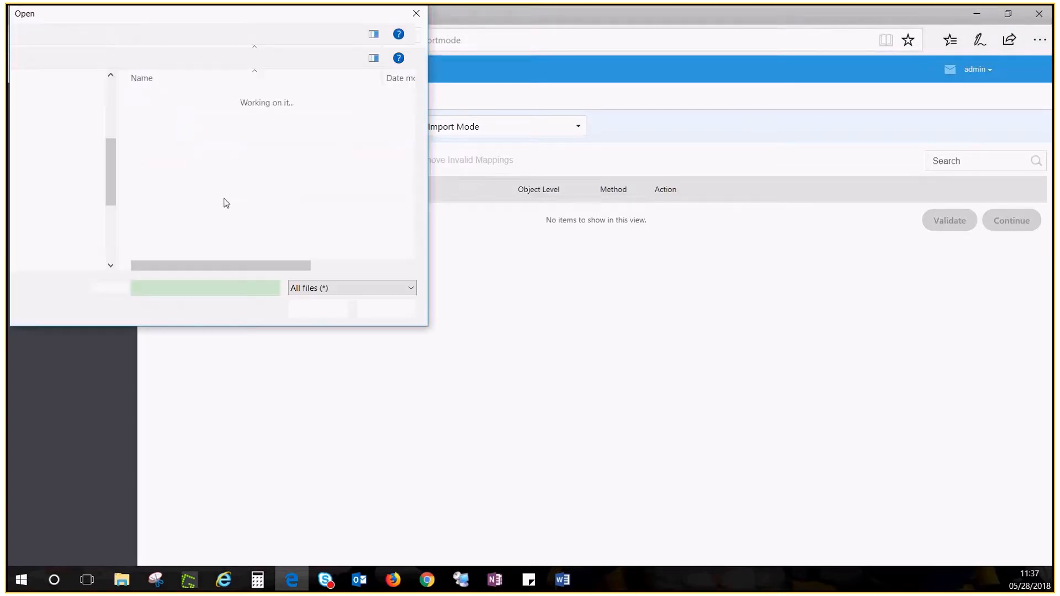
pyautogui.click(178, 216)
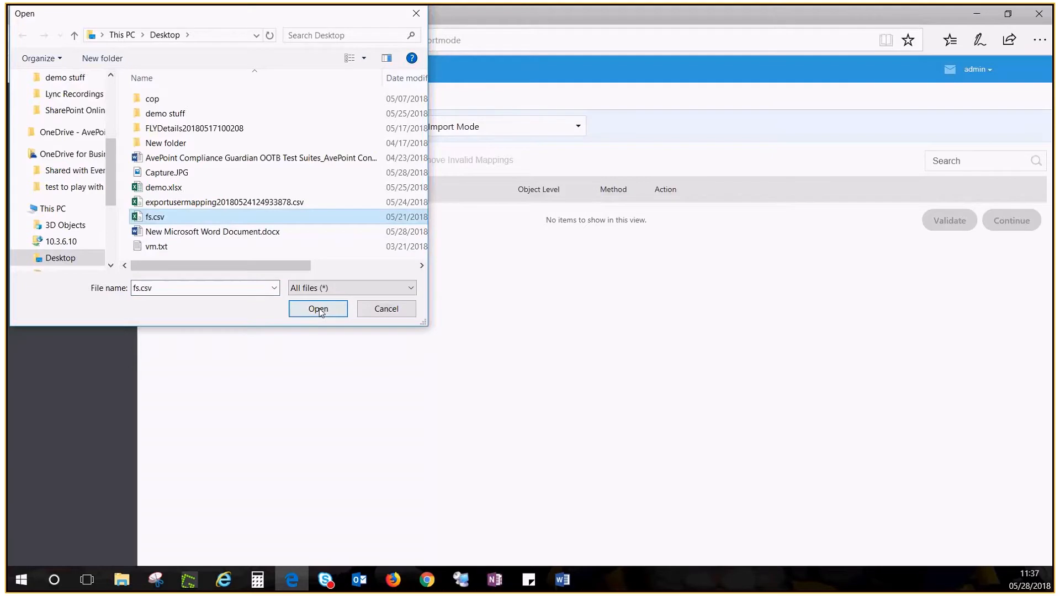
pyautogui.click(315, 307)
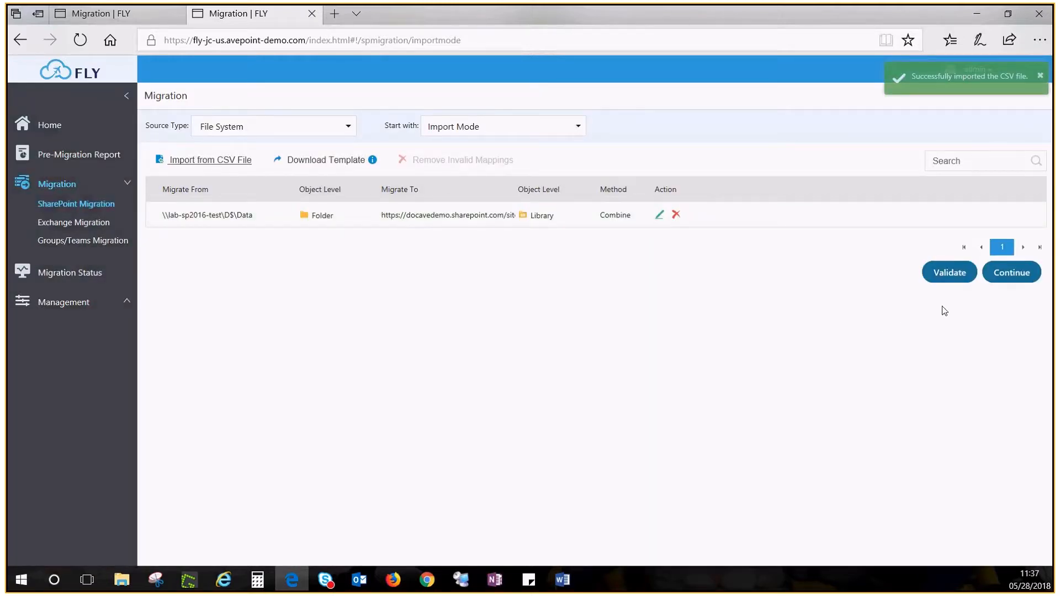
pyautogui.hotkey('ctrl', 'Tab')
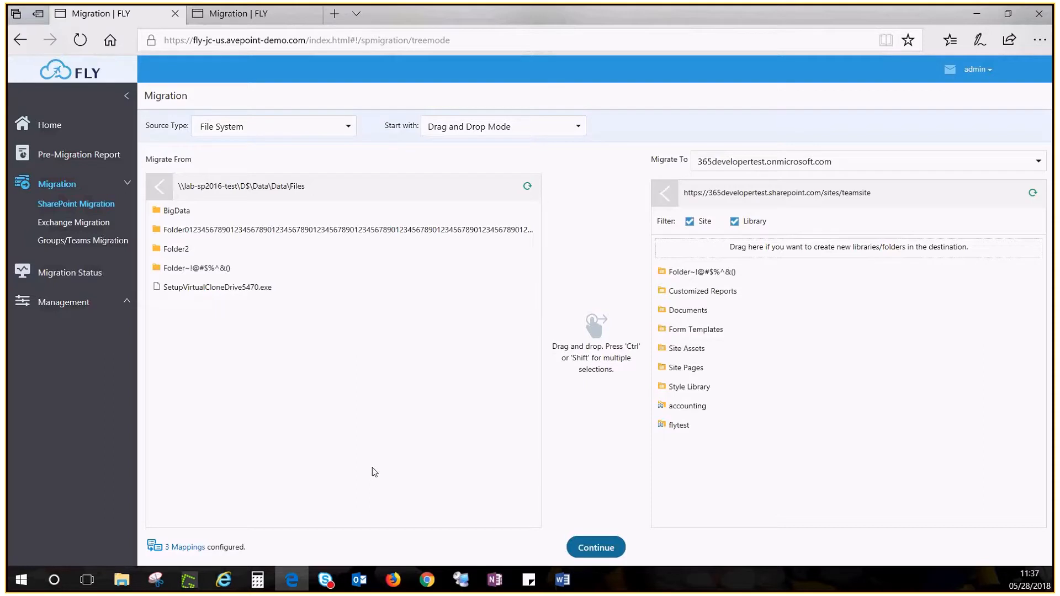
# - Continue to migration settings, inspect the Default Migration Policy details, then start a new policy
pyautogui.click(595, 548)
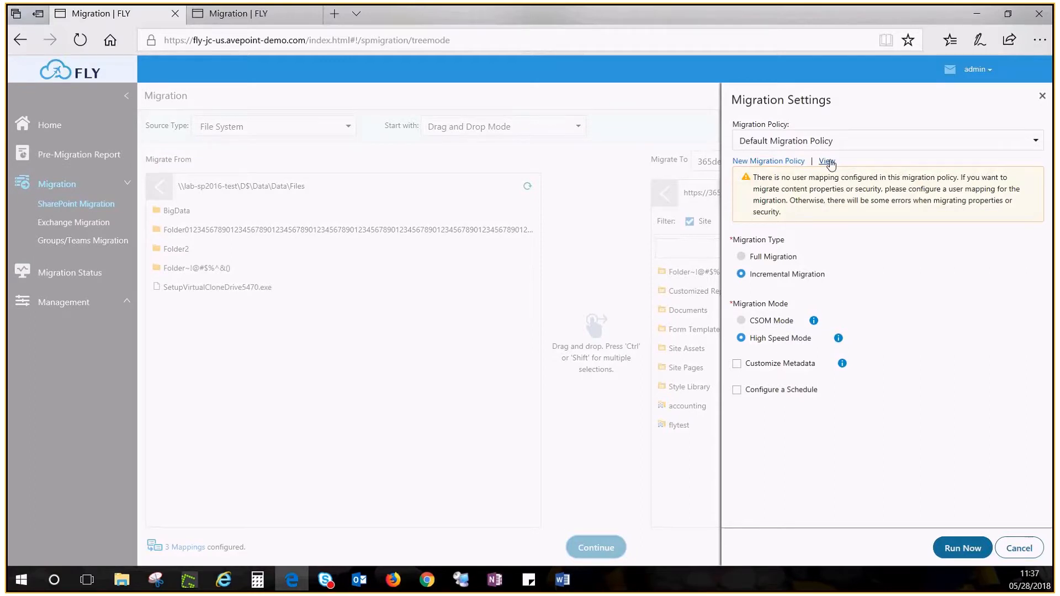
pyautogui.click(827, 161)
pyautogui.moveTo(1038, 204); pyautogui.dragTo(1037, 289)
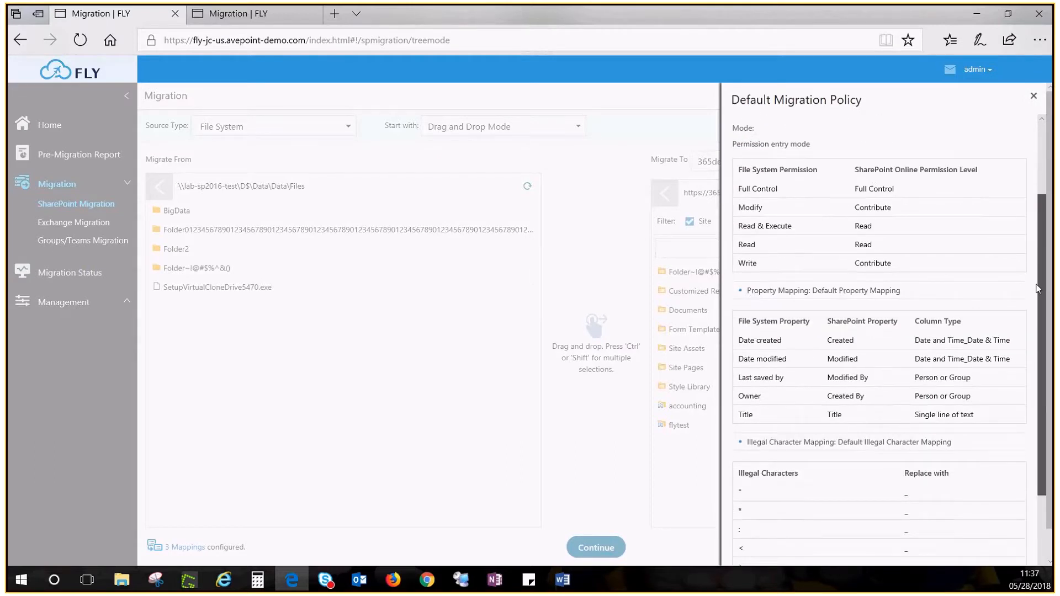
pyautogui.scroll(-3, 1026, 265)
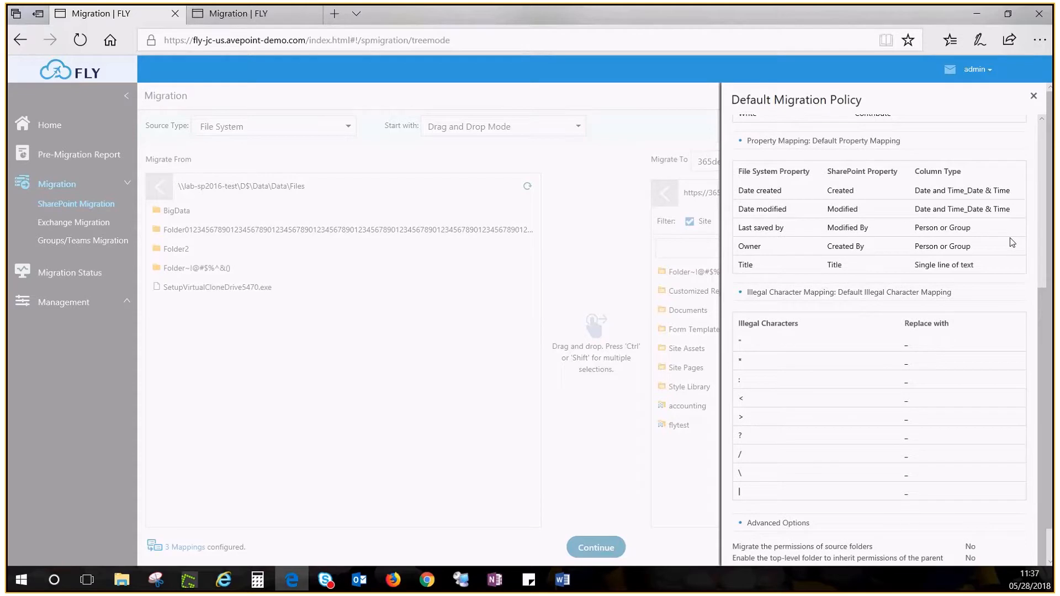
pyautogui.click(1034, 97)
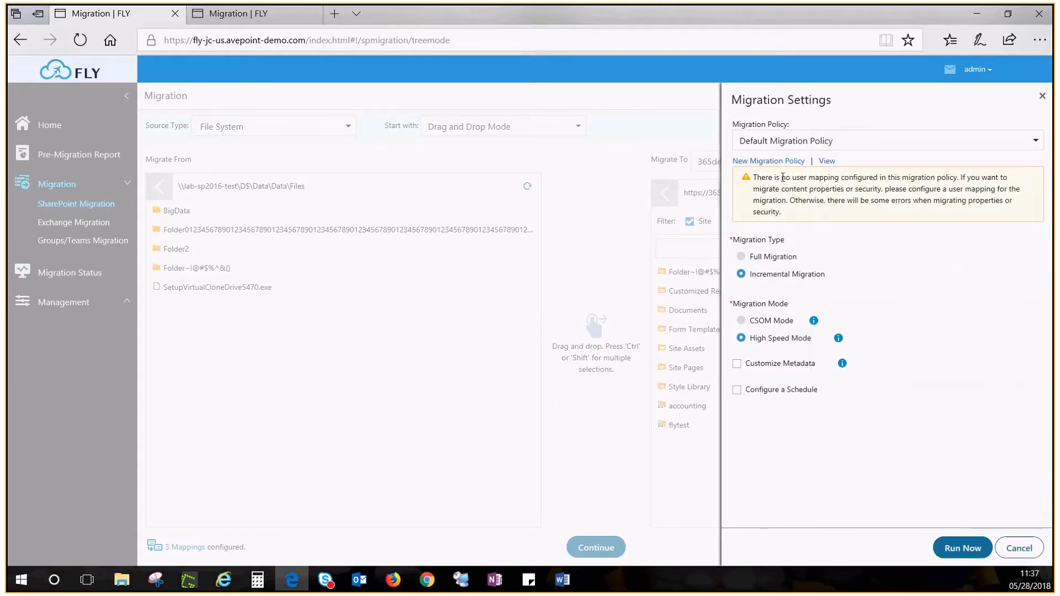
pyautogui.click(773, 161)
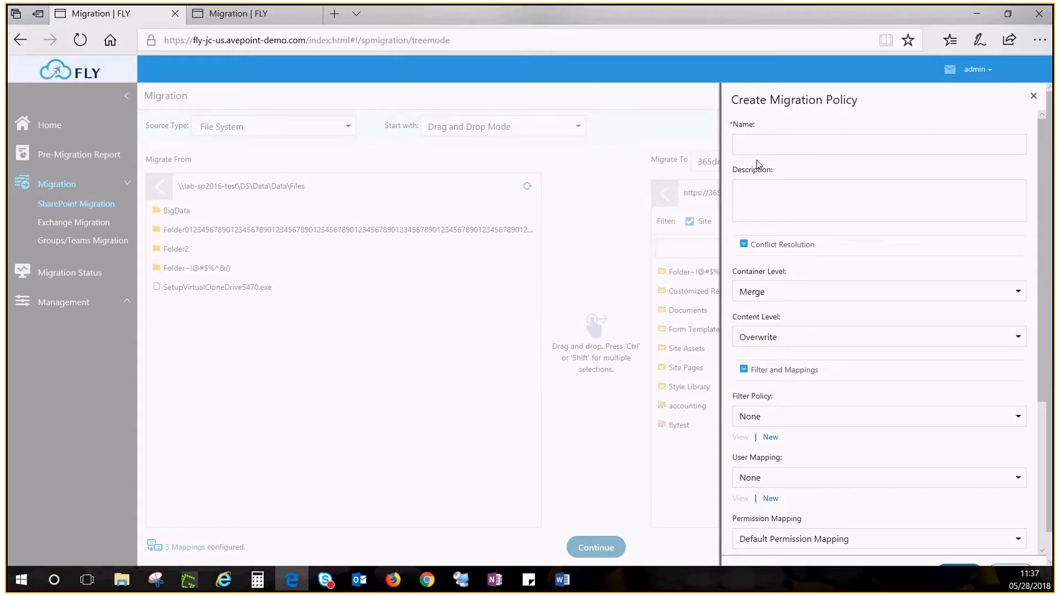
pyautogui.click(772, 144)
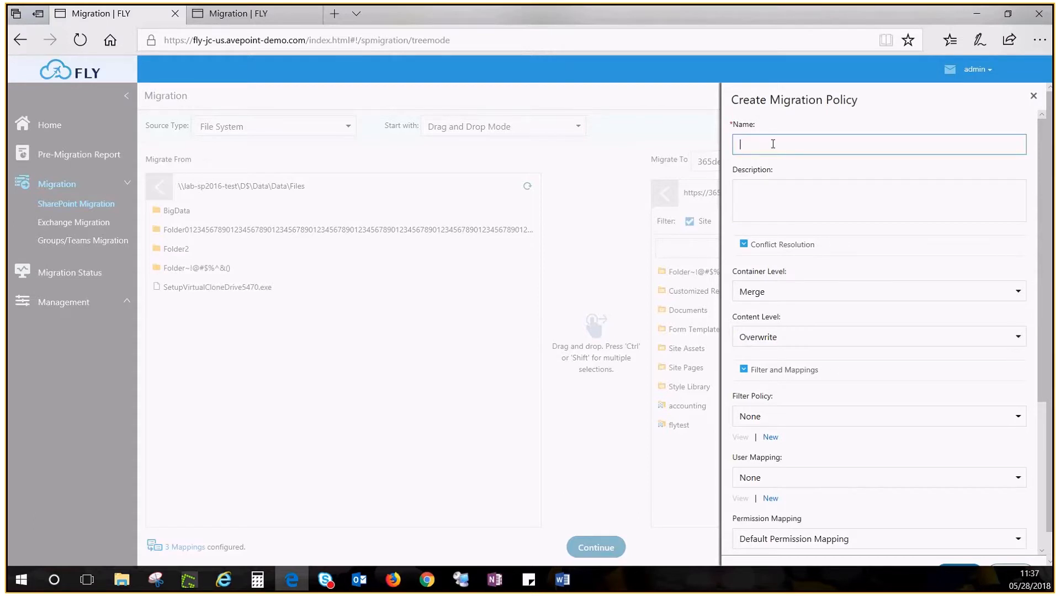
pyautogui.write('123456')
pyautogui.scroll(-1, 794, 309)
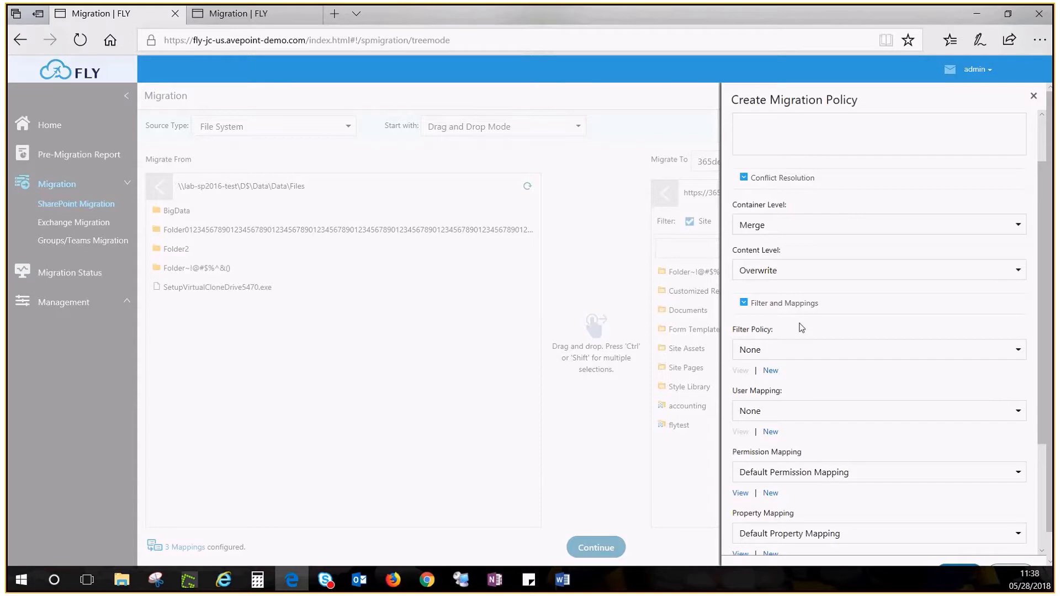
pyautogui.scroll(-1, 802, 325)
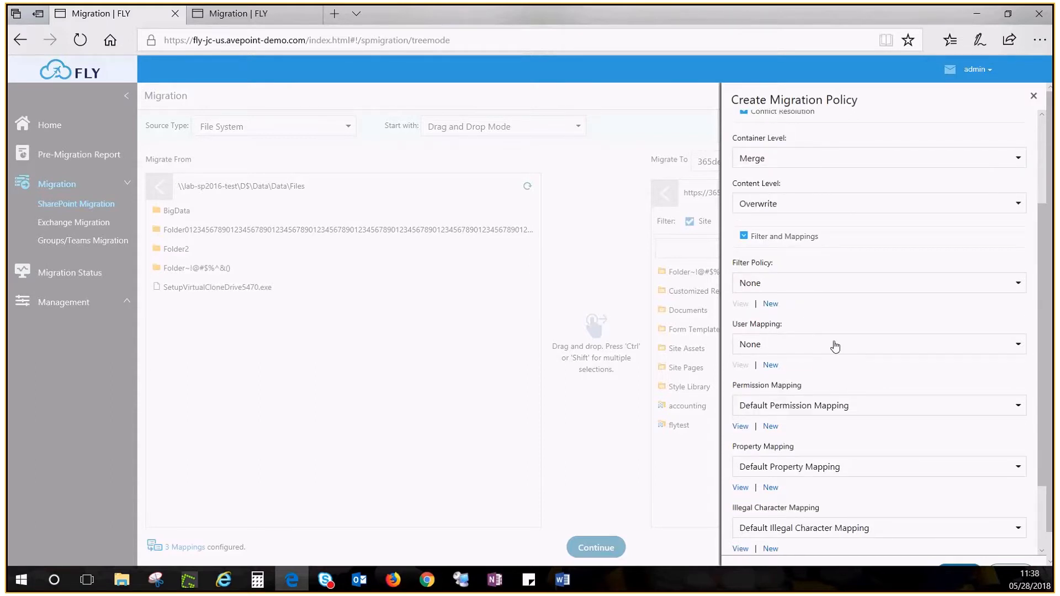
pyautogui.click(771, 366)
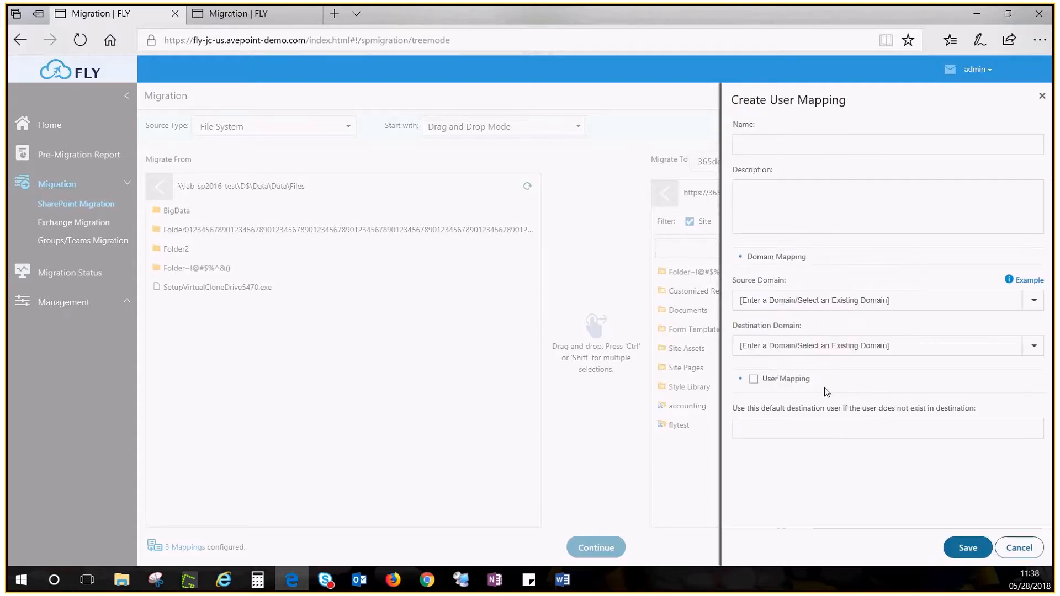
pyautogui.click(1009, 280)
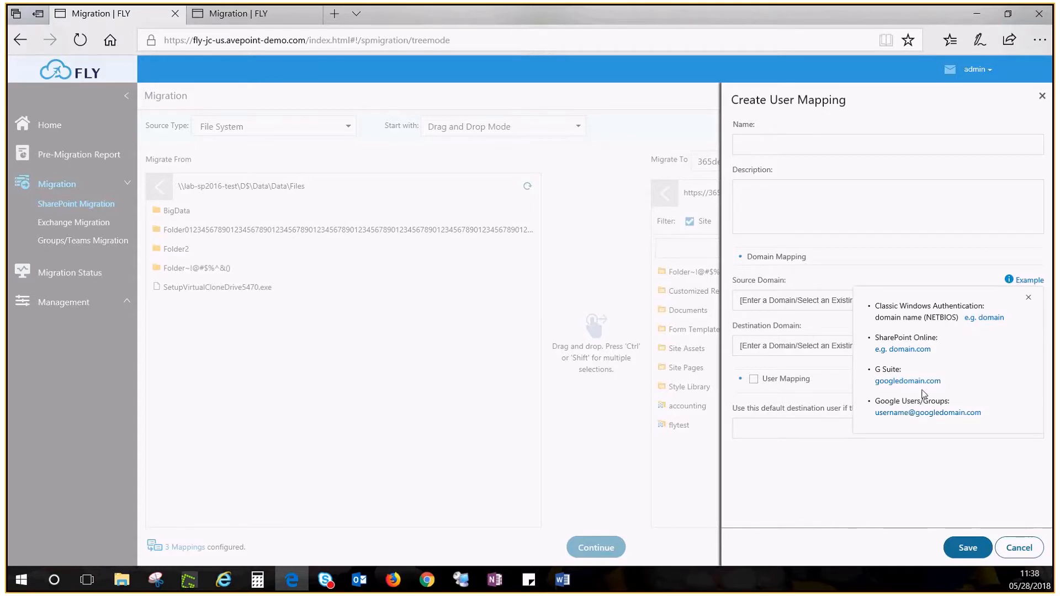
pyautogui.click(753, 378)
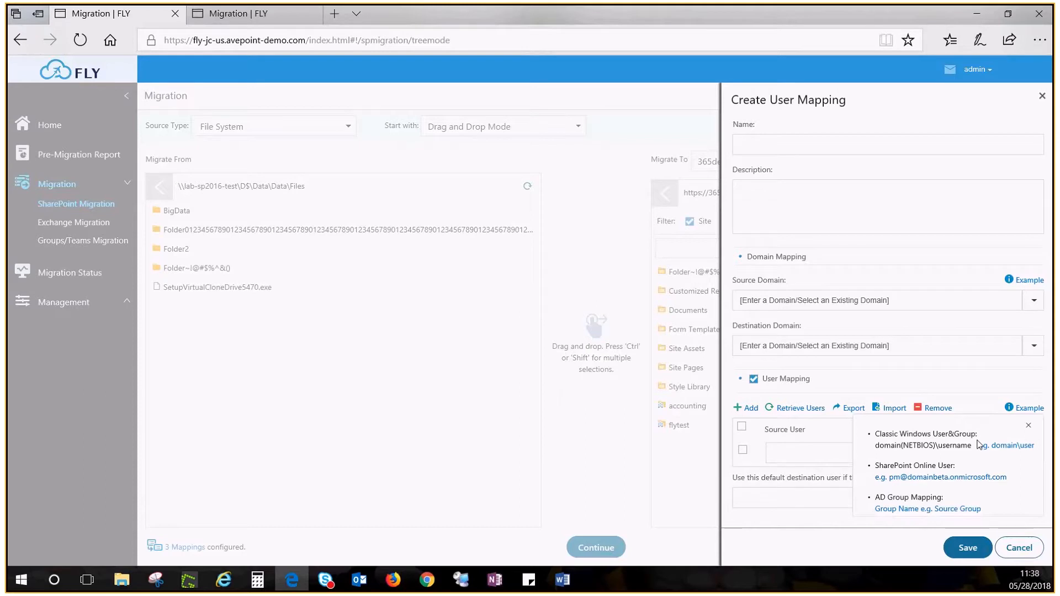
pyautogui.click(1028, 551)
pyautogui.scroll(-2, 925, 492)
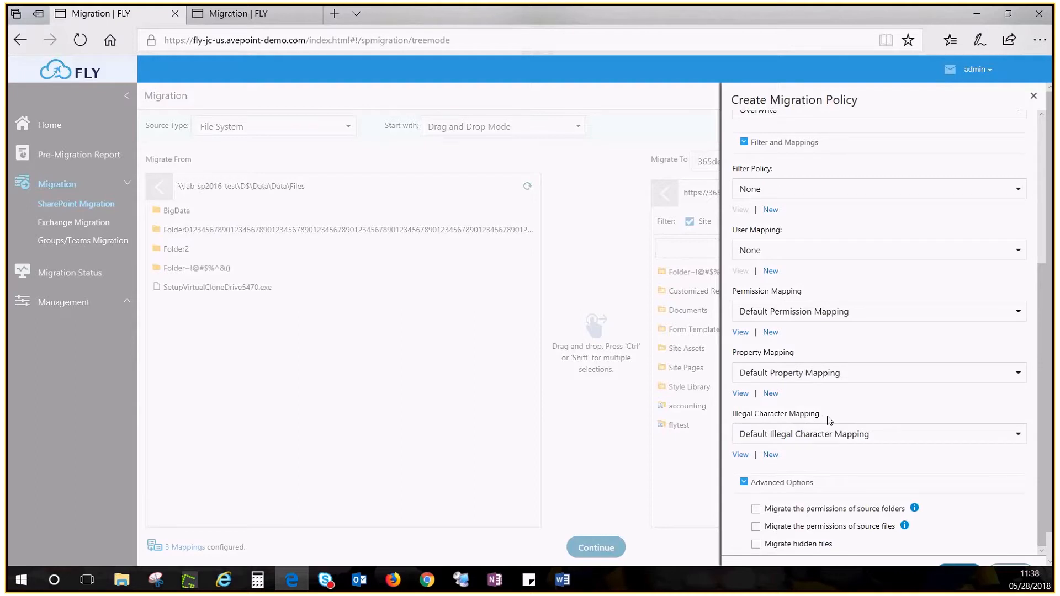
# - Enable migrating permissions of source folders and source files in the new policy
pyautogui.scroll(-1, 827, 420)
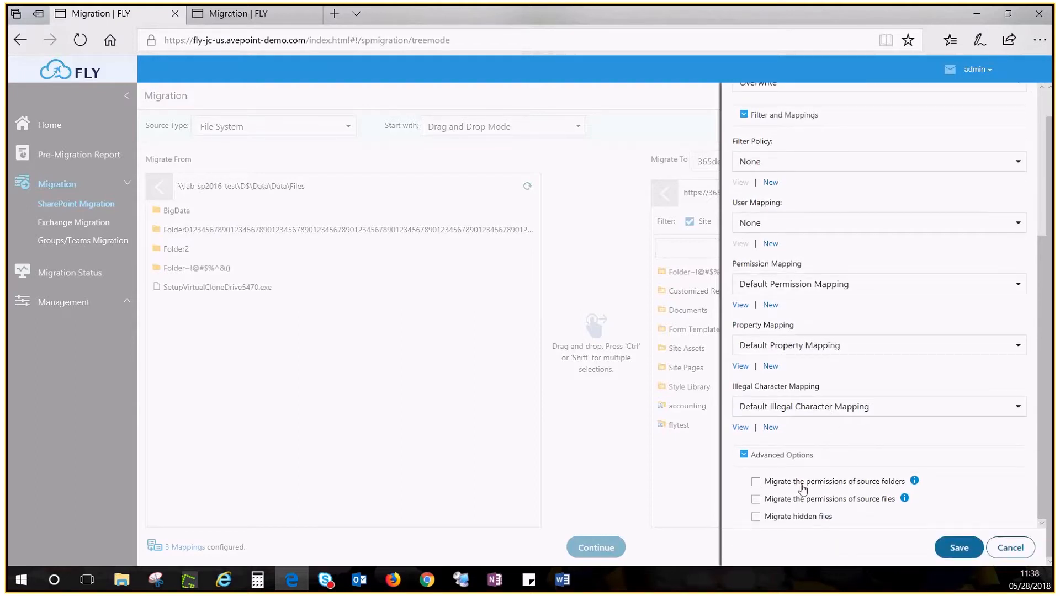
pyautogui.click(755, 482)
pyautogui.scroll(-1, 756, 494)
pyautogui.click(755, 499)
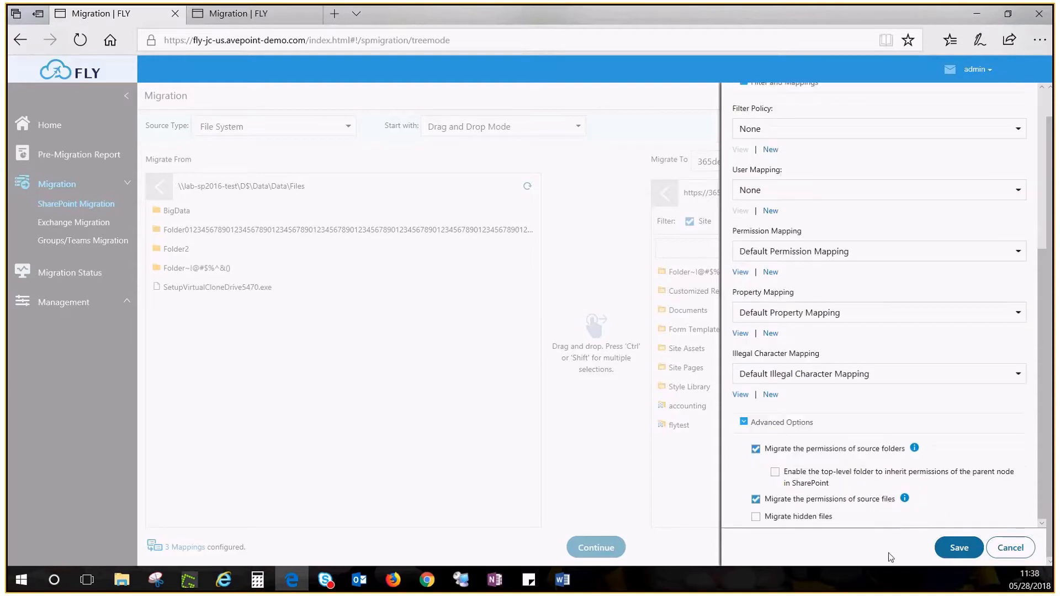
pyautogui.click(959, 548)
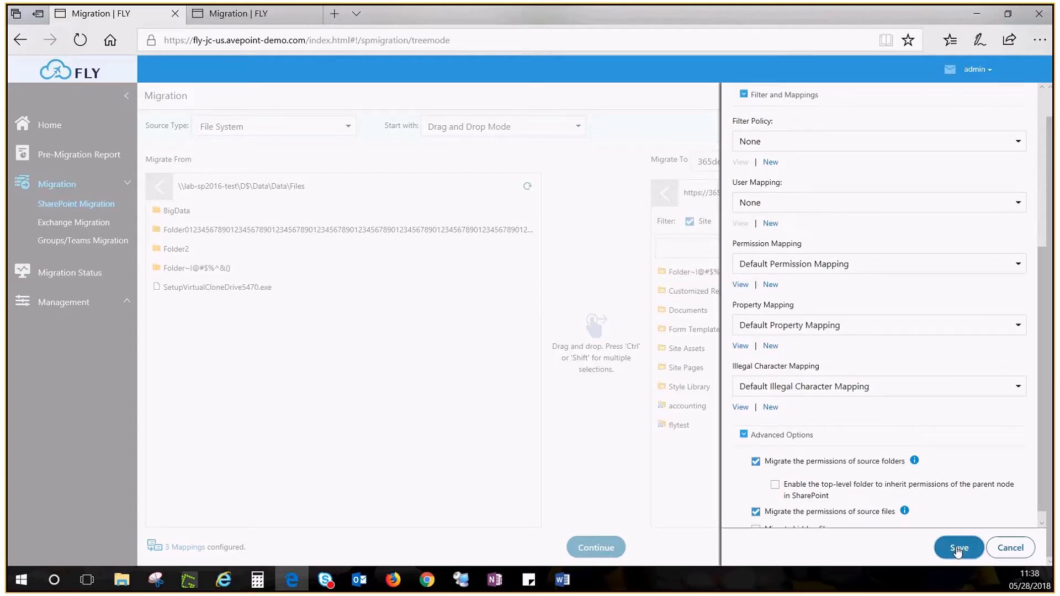
# - Rename the policy to 1234567 and save it
pyautogui.click(796, 142)
pyautogui.write('7')
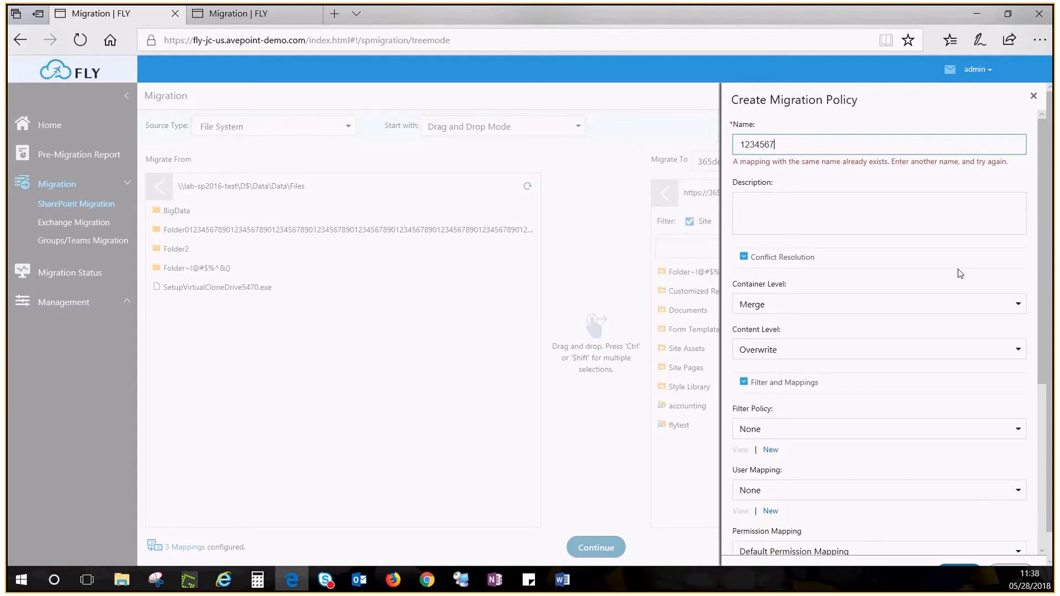
pyautogui.scroll(-6, 959, 272)
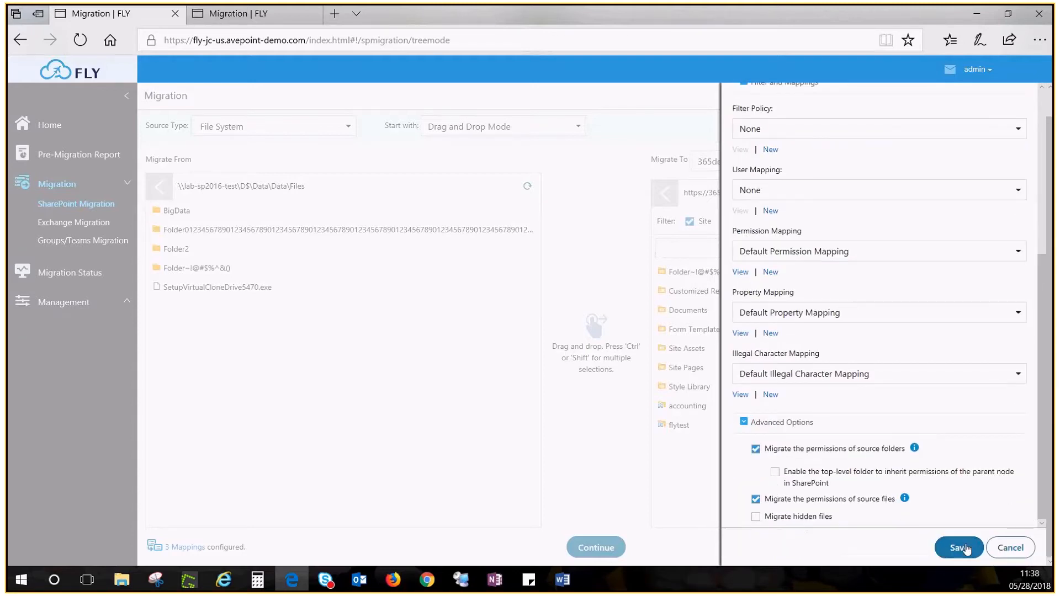
pyautogui.click(959, 547)
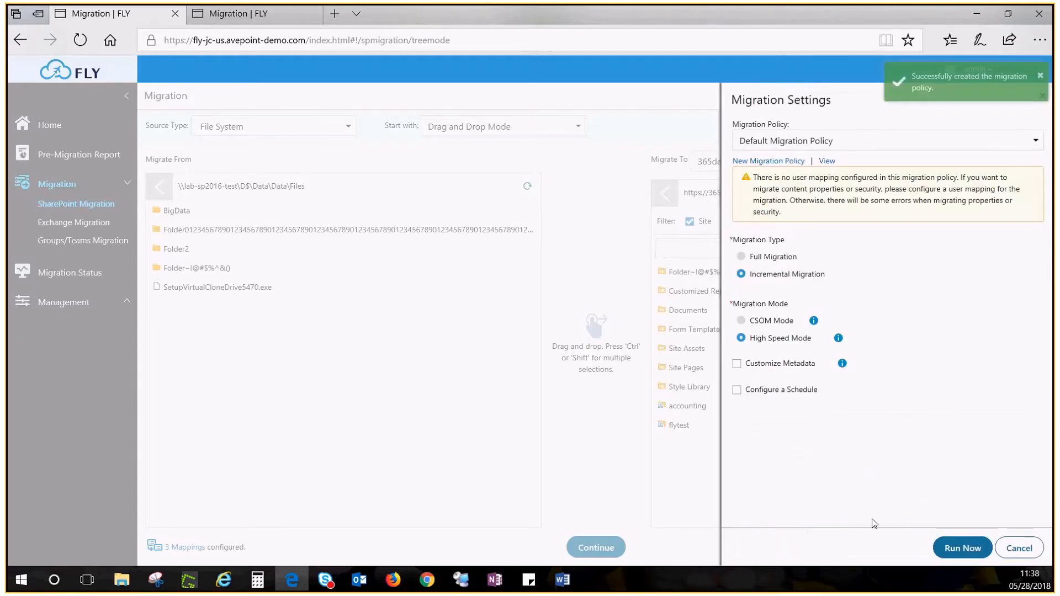
pyautogui.click(1034, 141)
# - Select migration policy 123456 and turn on a weekly schedule
pyautogui.click(787, 205)
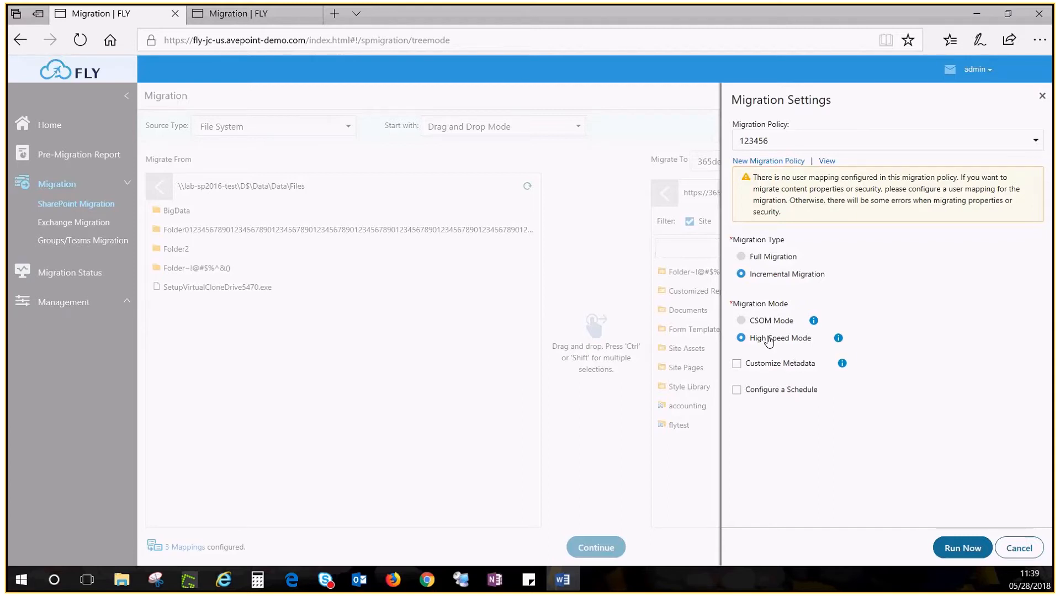
pyautogui.click(737, 390)
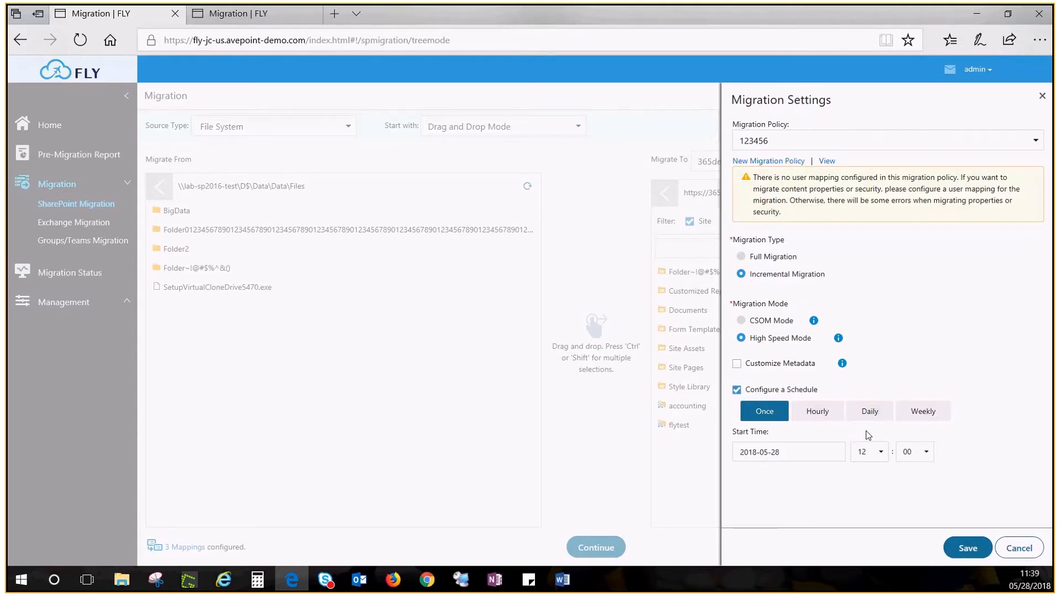
pyautogui.click(923, 411)
pyautogui.scroll(-2, 883, 397)
# - Set the schedule to start 2018-05-31, every 1 week on Sunday, ending after 4, and save
pyautogui.click(795, 380)
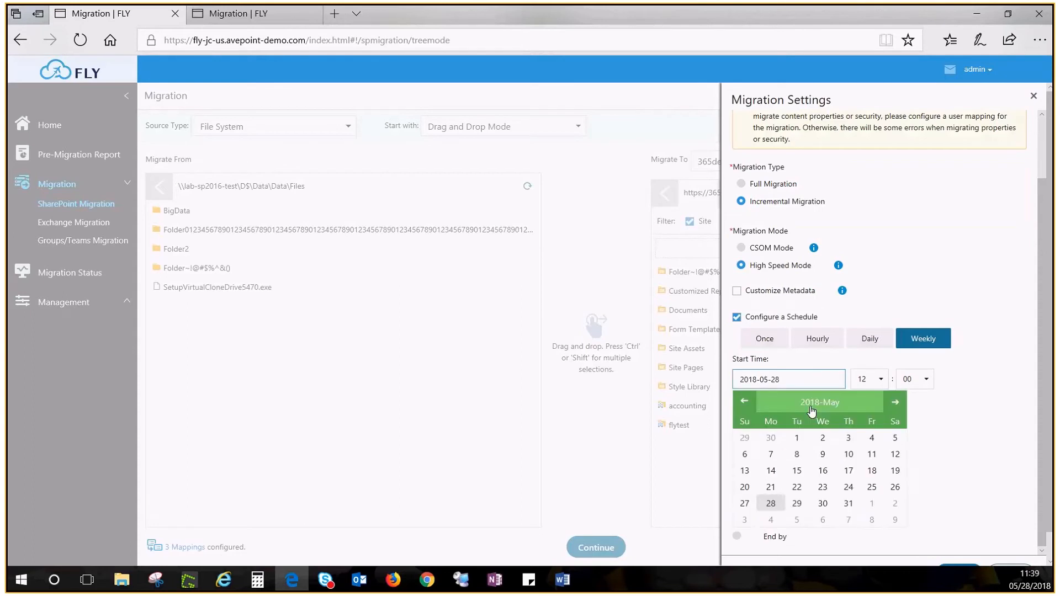
pyautogui.click(853, 505)
pyautogui.moveTo(795, 409); pyautogui.dragTo(761, 418)
pyautogui.write('1')
pyautogui.click(749, 434)
pyautogui.scroll(-1, 826, 435)
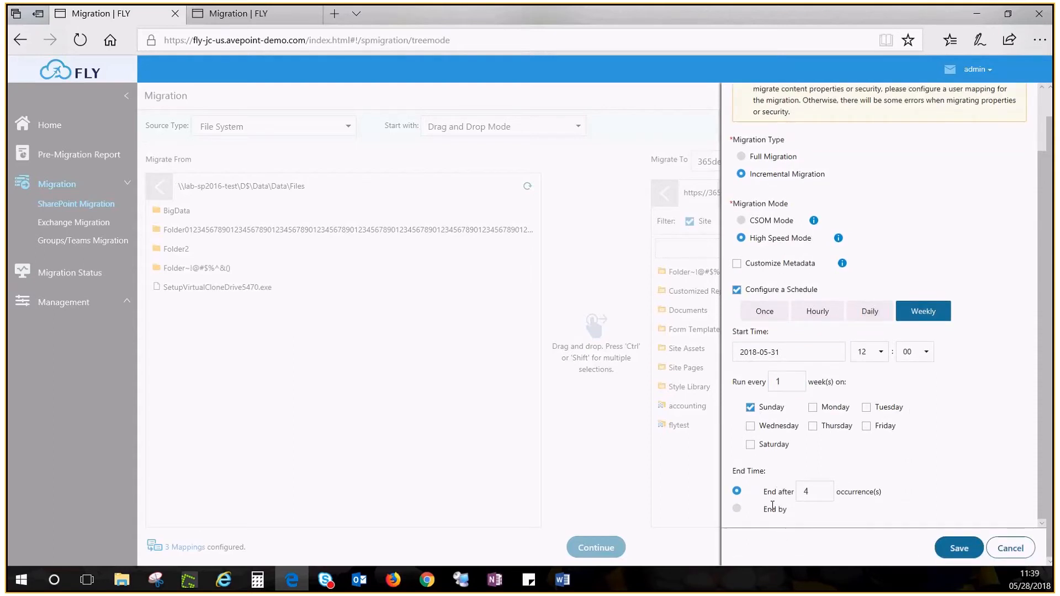
pyautogui.click(958, 548)
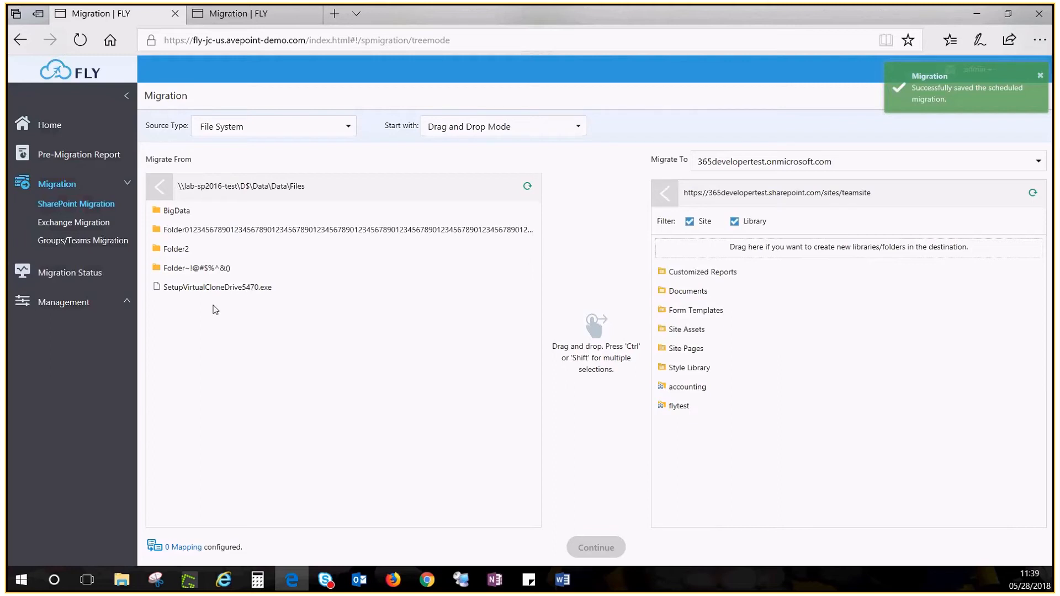
# - Open Migration Status, then expand and collapse the dashboard charts
pyautogui.click(78, 280)
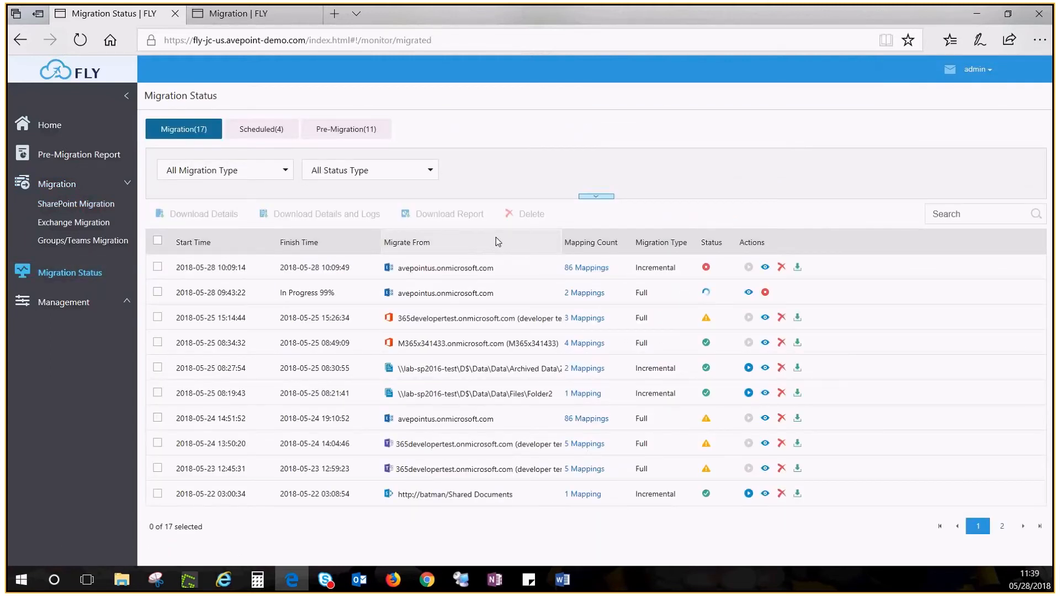
pyautogui.click(597, 198)
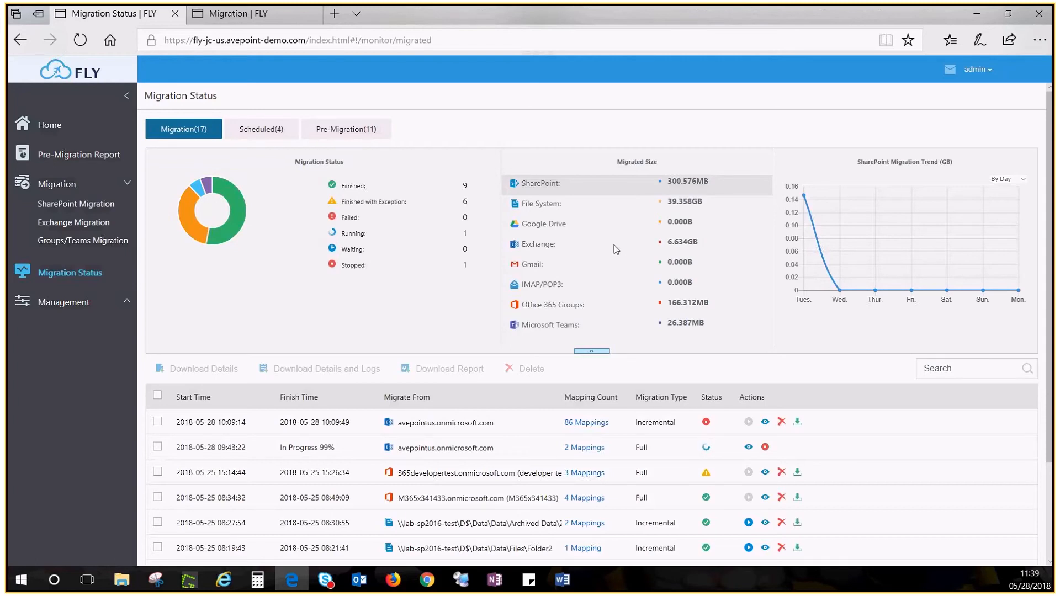
pyautogui.click(591, 351)
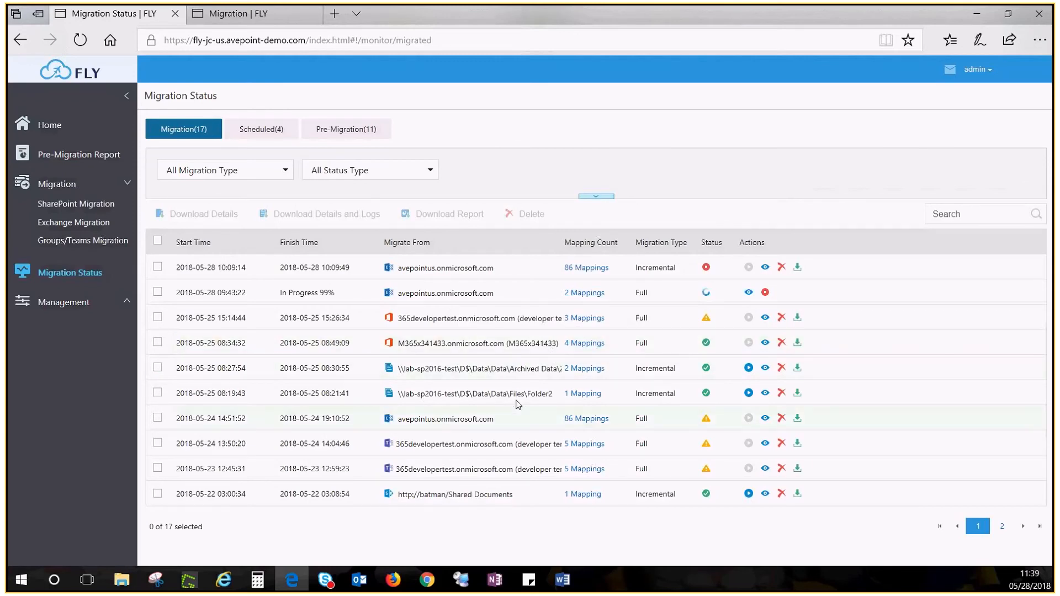
# - Review the Archived Data job's two mappings, then check another migration's download options
pyautogui.click(579, 374)
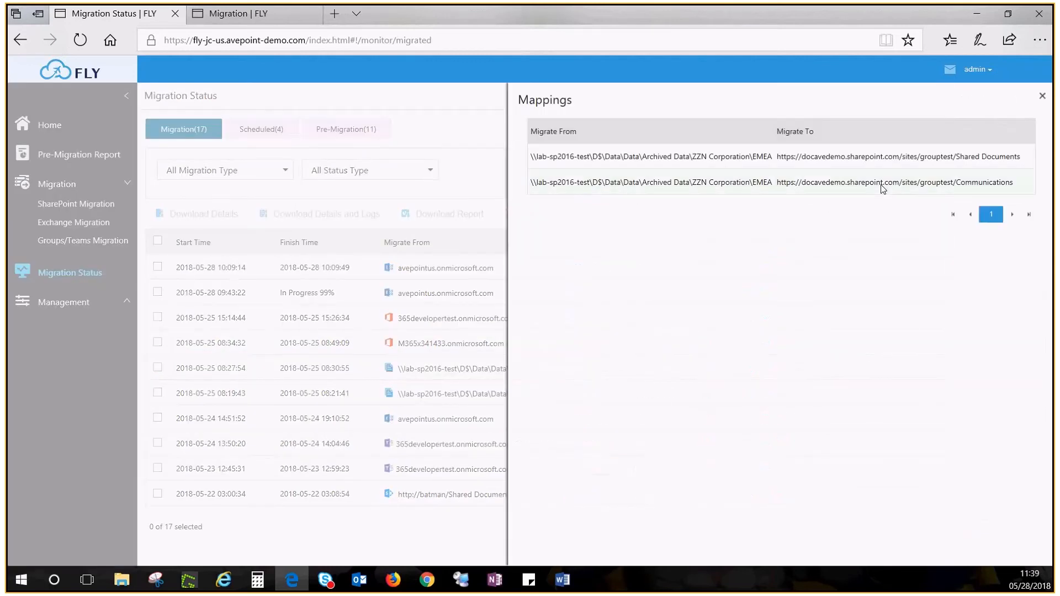
pyautogui.click(1042, 96)
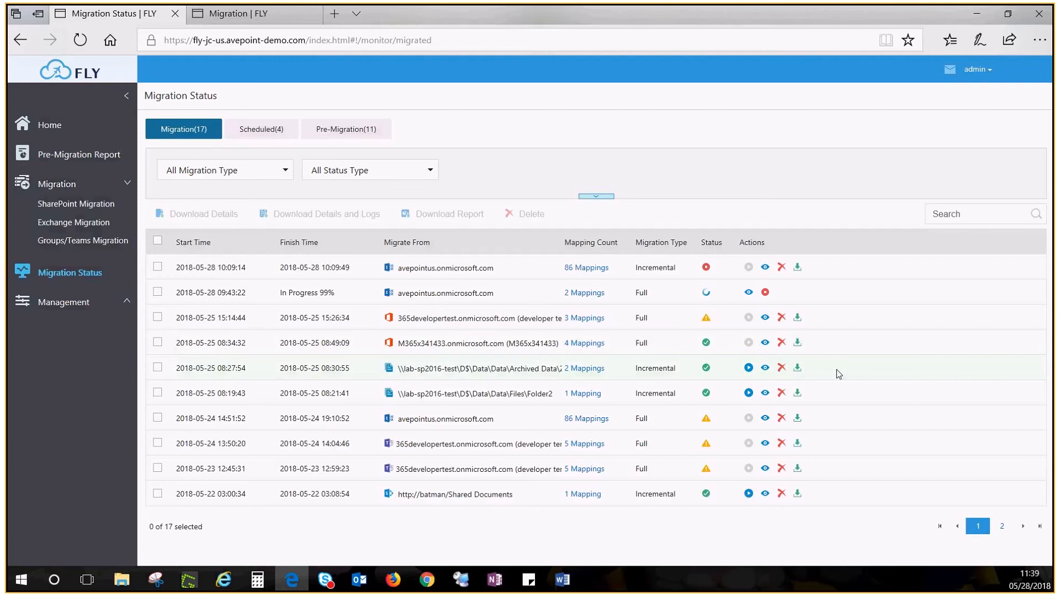
pyautogui.click(798, 346)
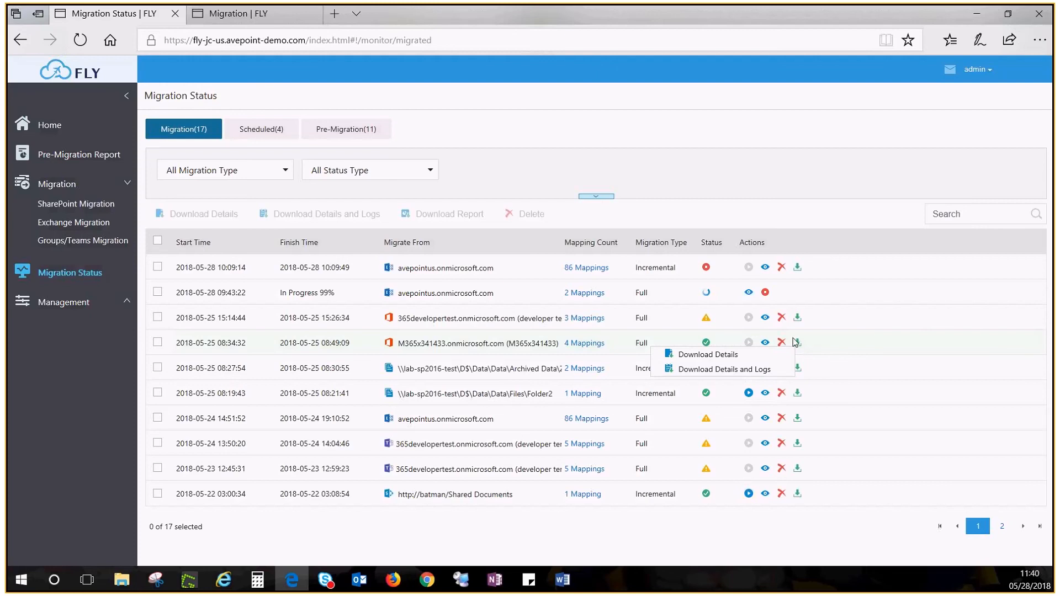
pyautogui.click(857, 371)
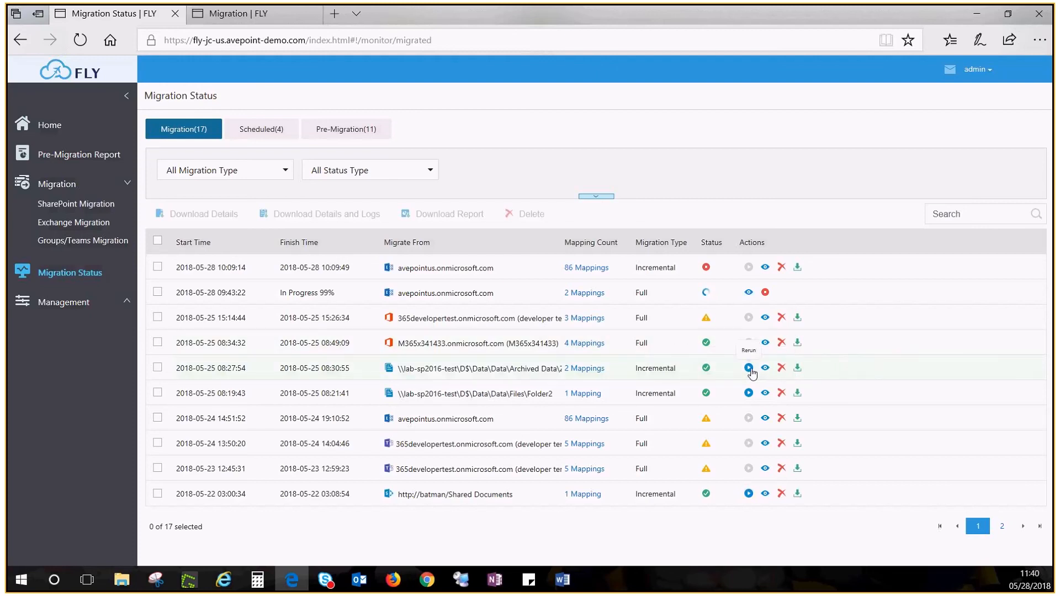
pyautogui.click(748, 368)
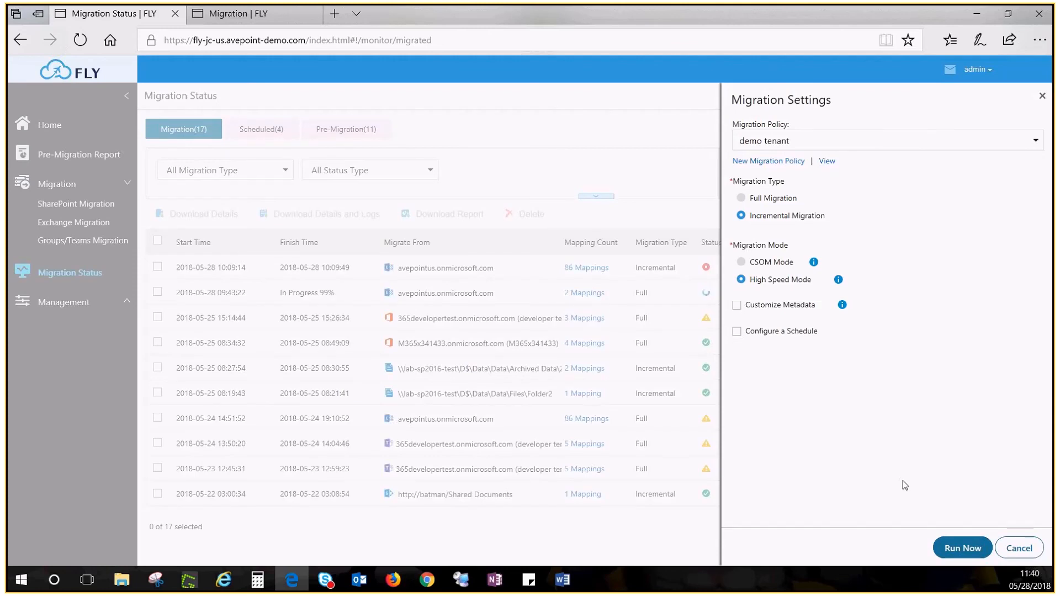
pyautogui.click(1018, 548)
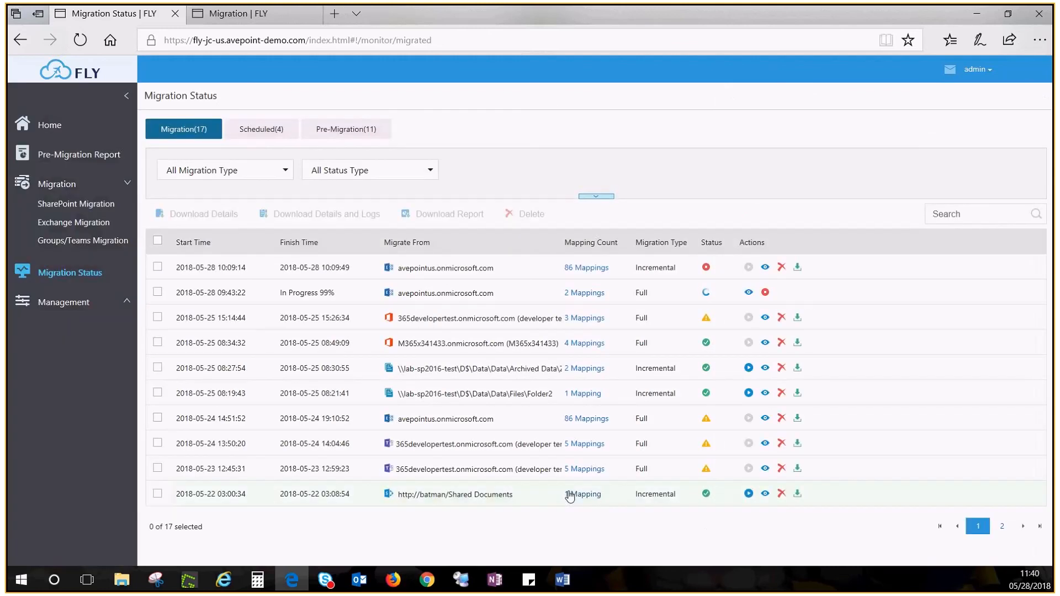